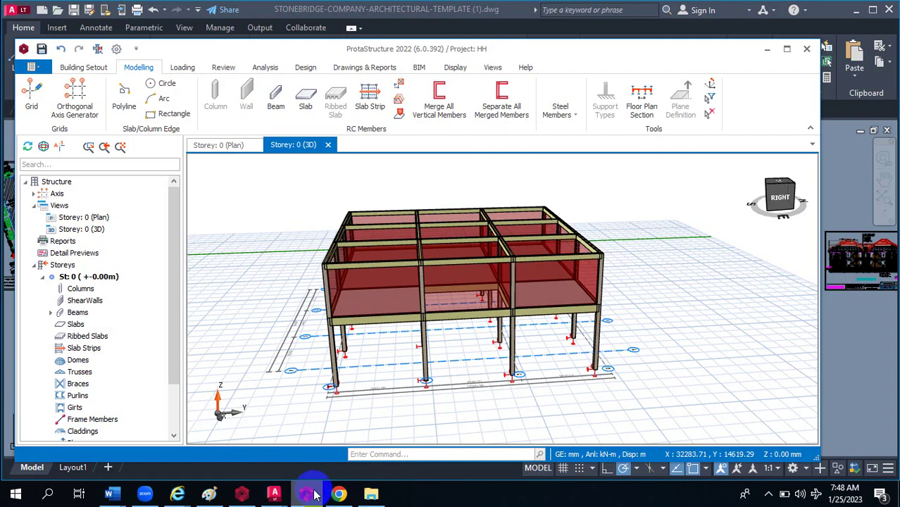
Switch to the STRUCTURAL DETAILING Word document and place the cursor in its introduction text
mouse_move(116, 495)
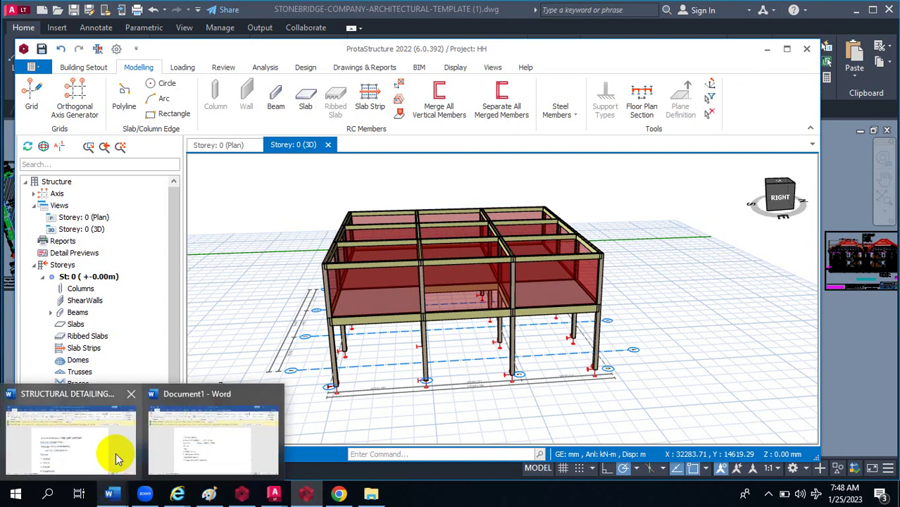
left_click(112, 456)
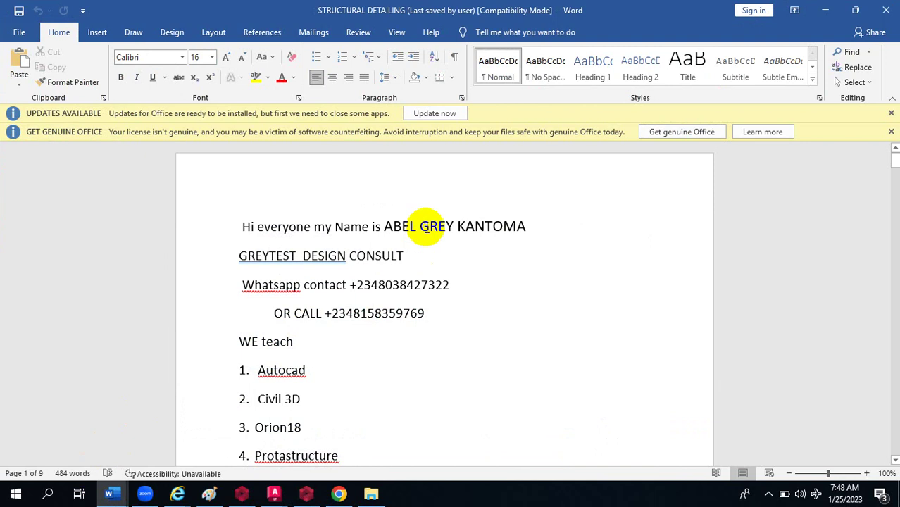
left_click(422, 286)
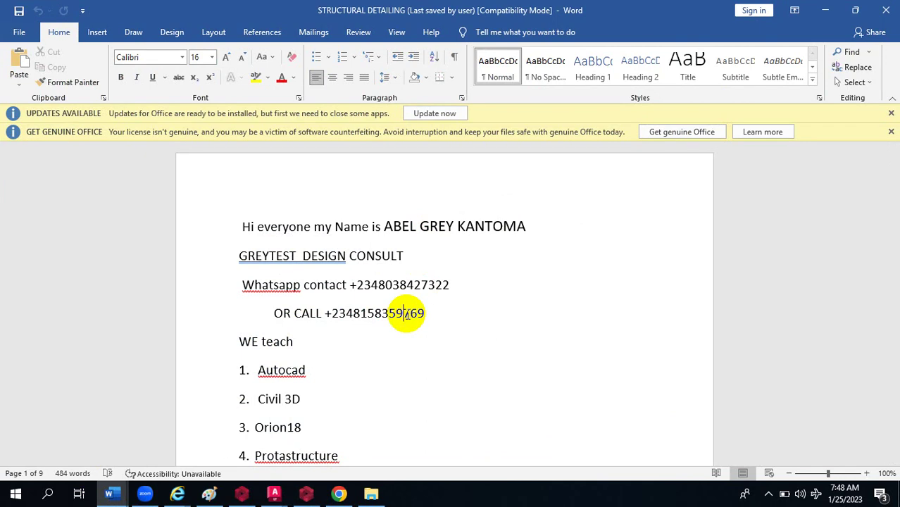
Minimize Word and show the storey 0 plan view in ProtaStructure
left_click(825, 10)
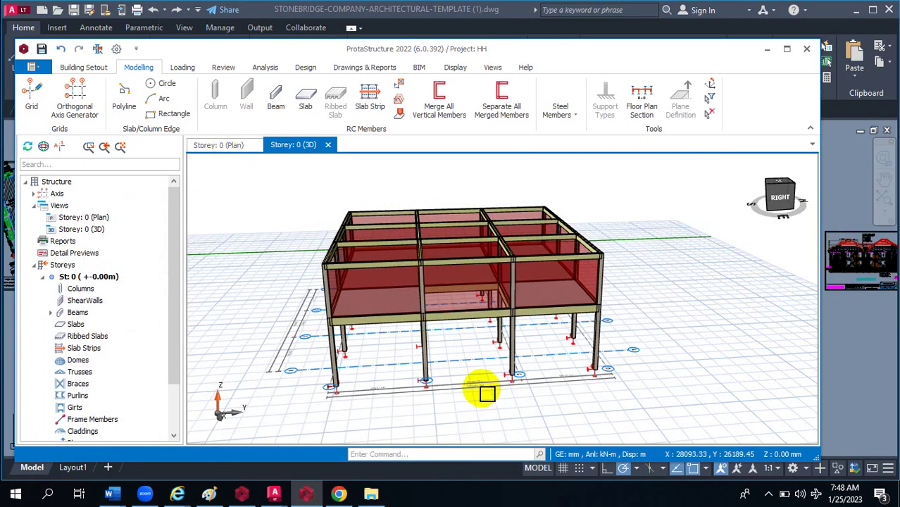
left_click(74, 277)
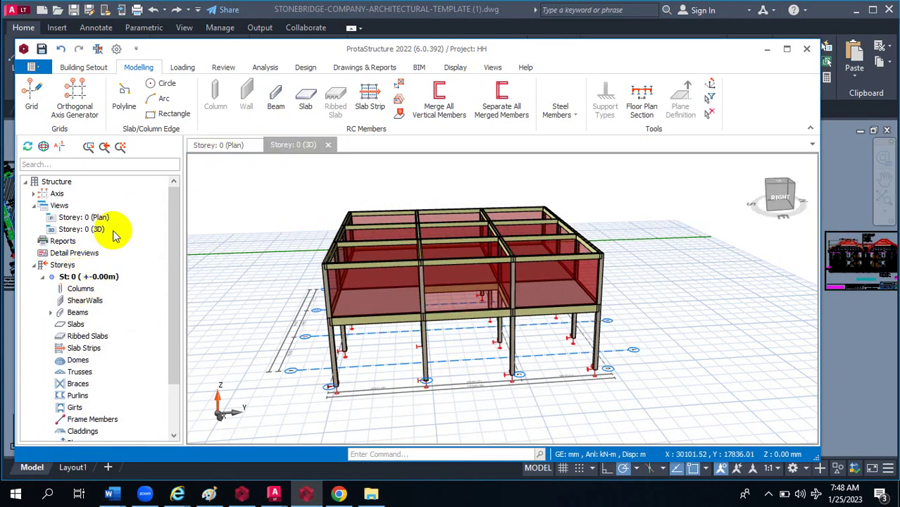
left_click(226, 146)
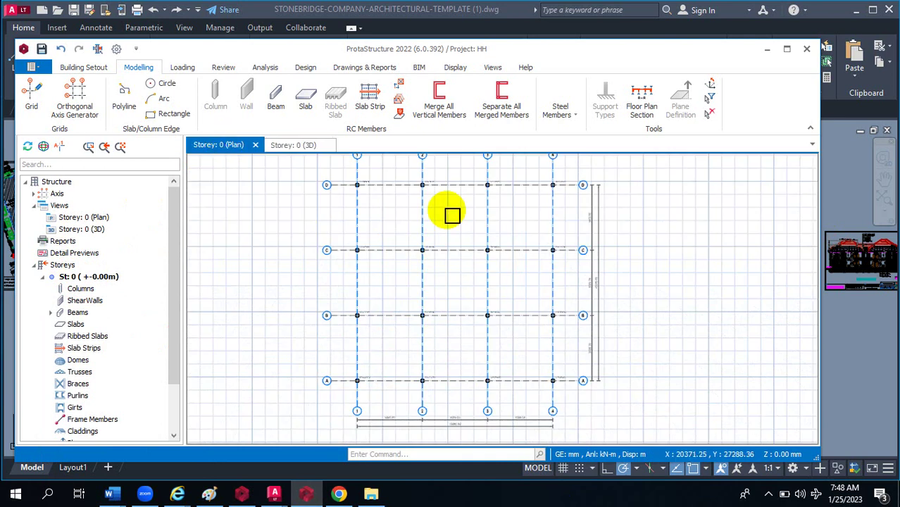
scroll(438, 190, "up", 2)
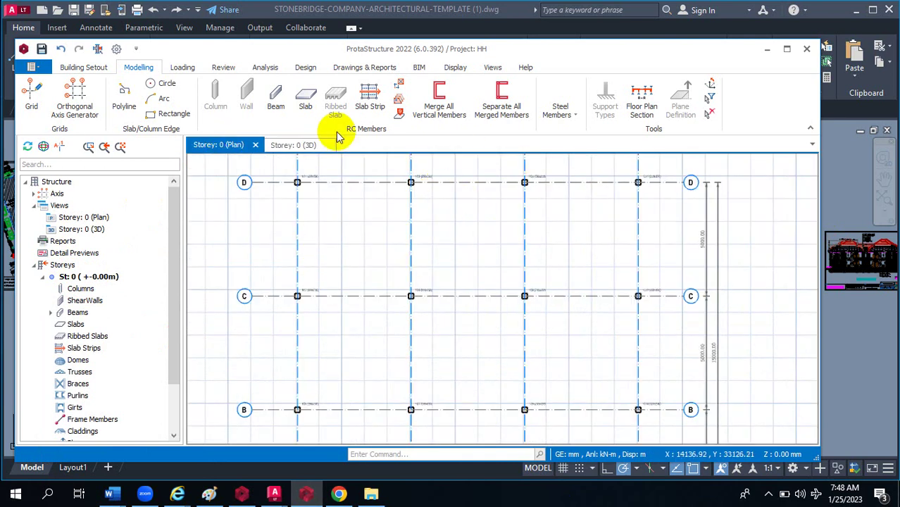
Insert 230 × 500 mm beams along all grid lines from D/1 to A/4
left_click(276, 96)
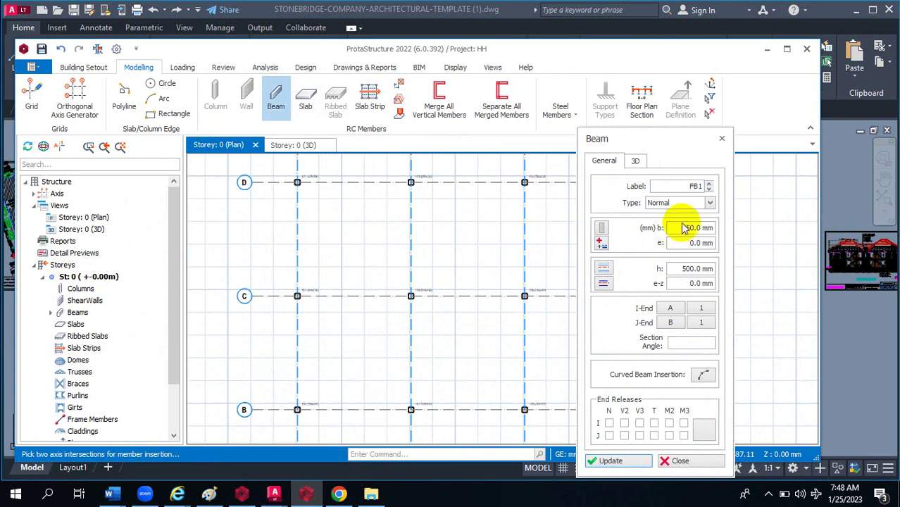
left_click(687, 228)
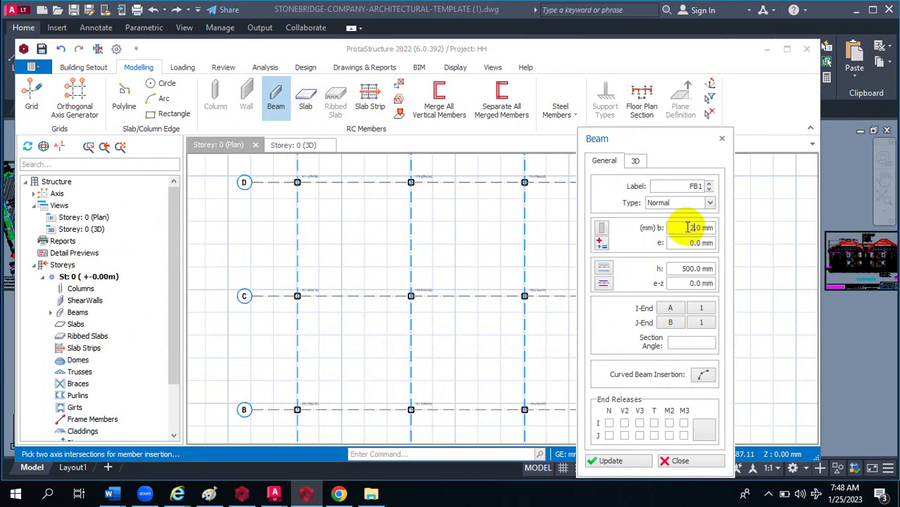
type("0.")
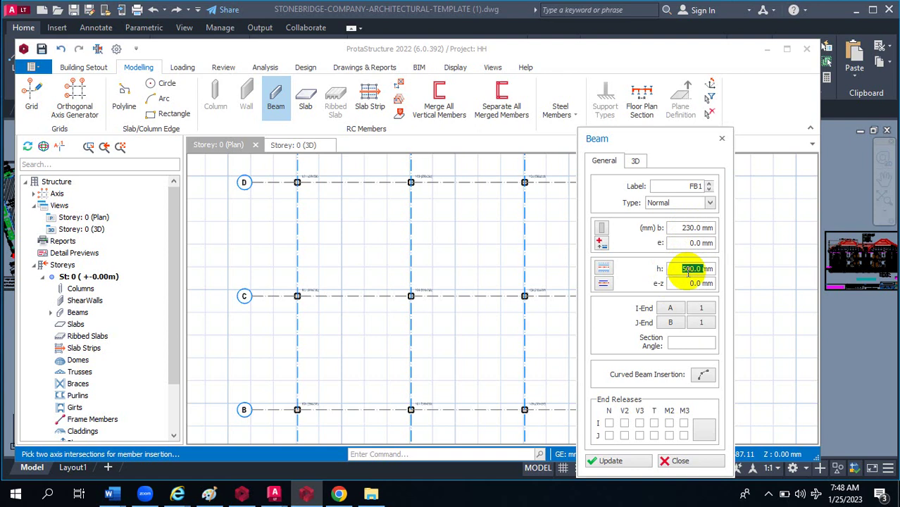
scroll(270, 176, "down", 2)
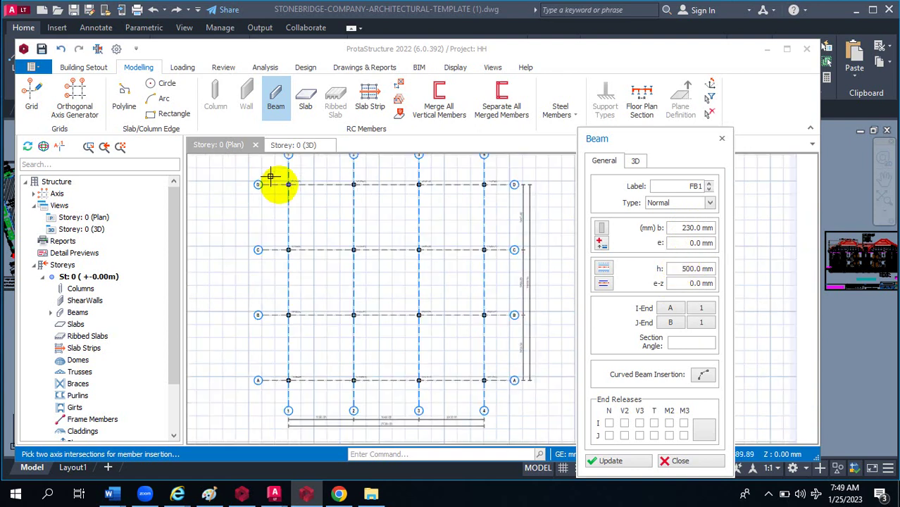
left_click_drag(274, 174, 487, 381)
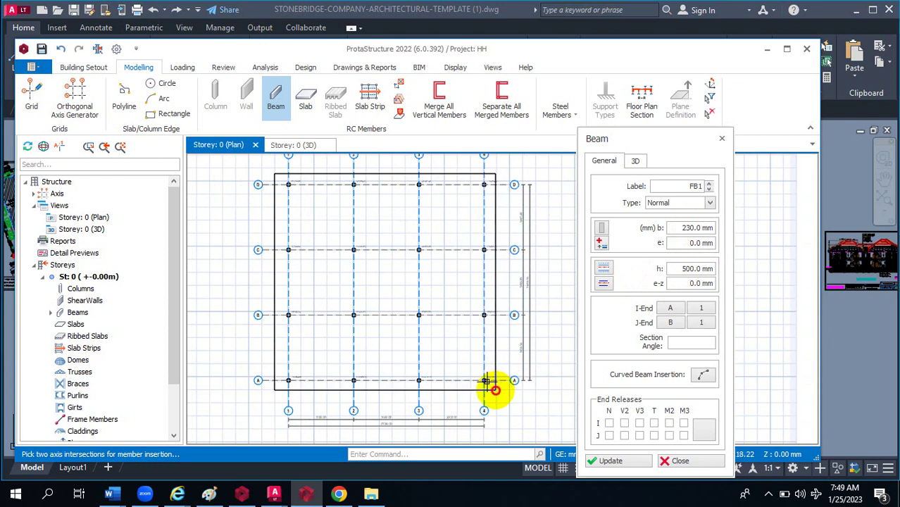
right_click(496, 243)
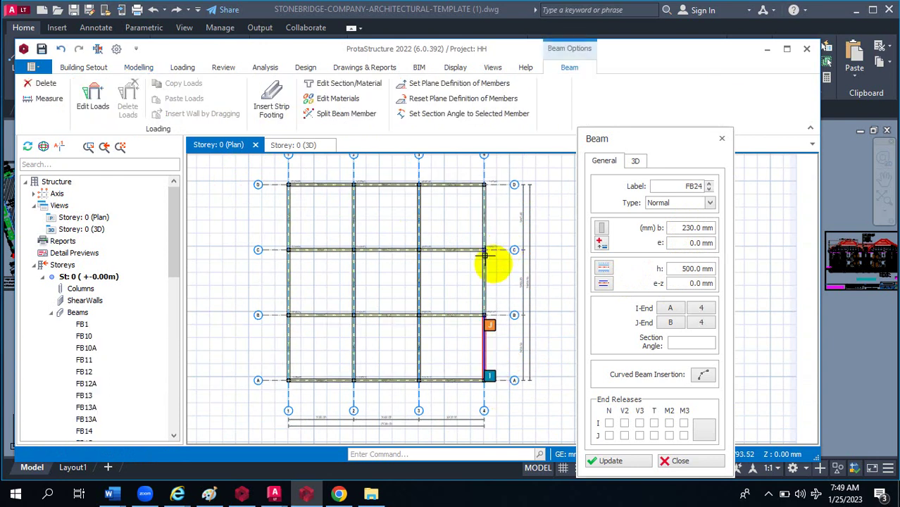
End beam insertion, window-select the beams along grid line D, then cancel the menu
scroll(428, 190, "up", 3)
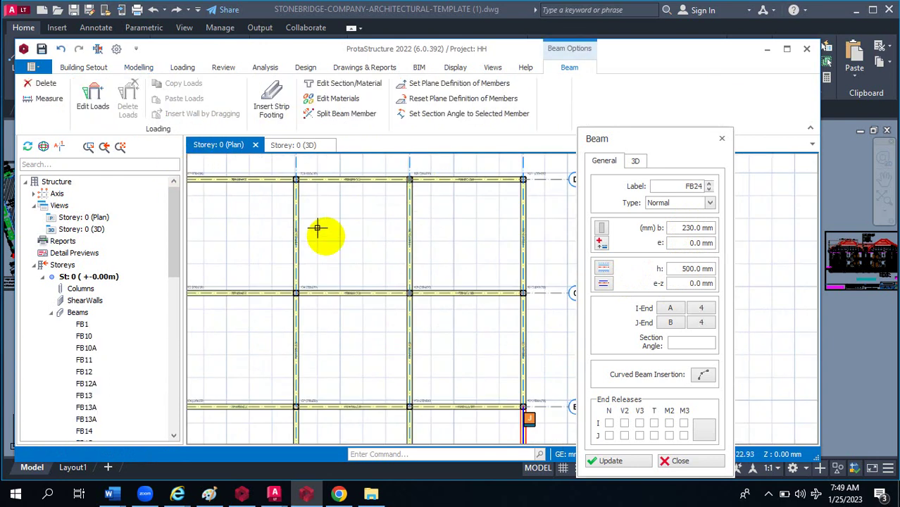
scroll(394, 204, "down", 3)
key("Escape")
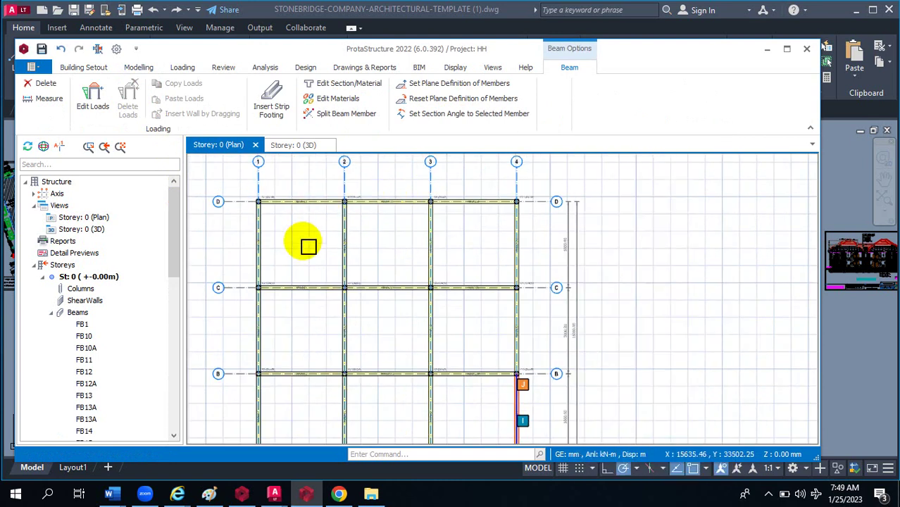
left_click_drag(255, 190, 530, 231)
scroll(395, 203, "up", 2)
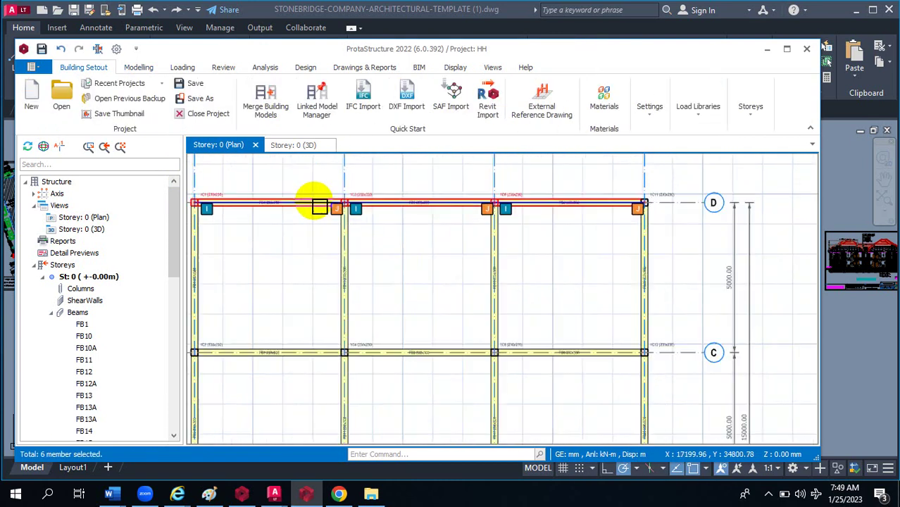
scroll(406, 231, "down", 2)
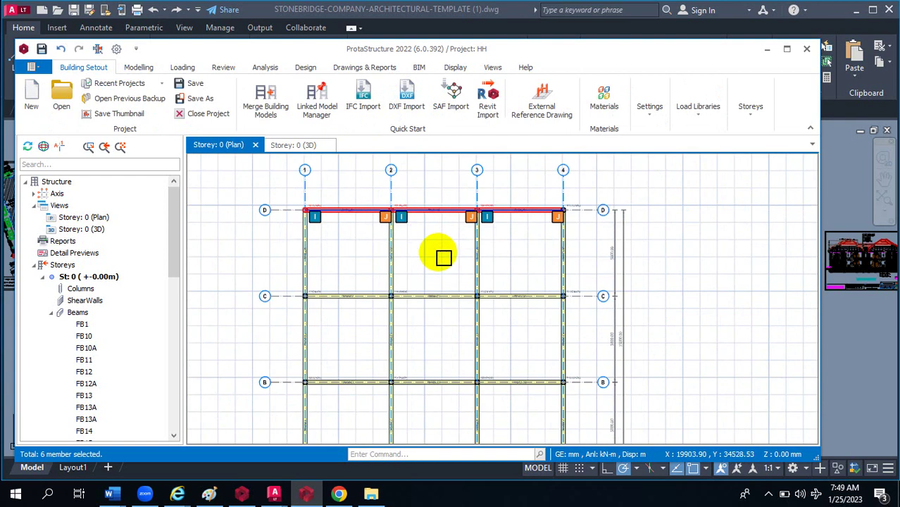
right_click(437, 218)
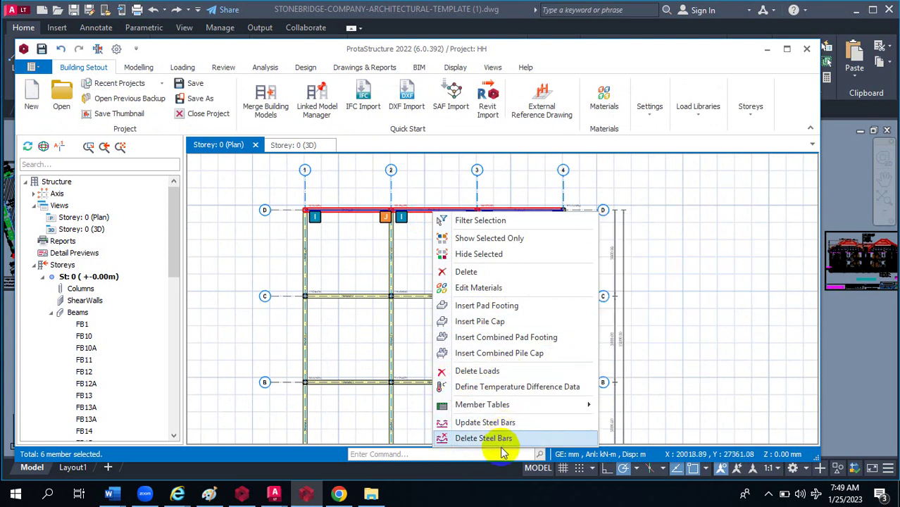
key("Escape")
key("Escape")
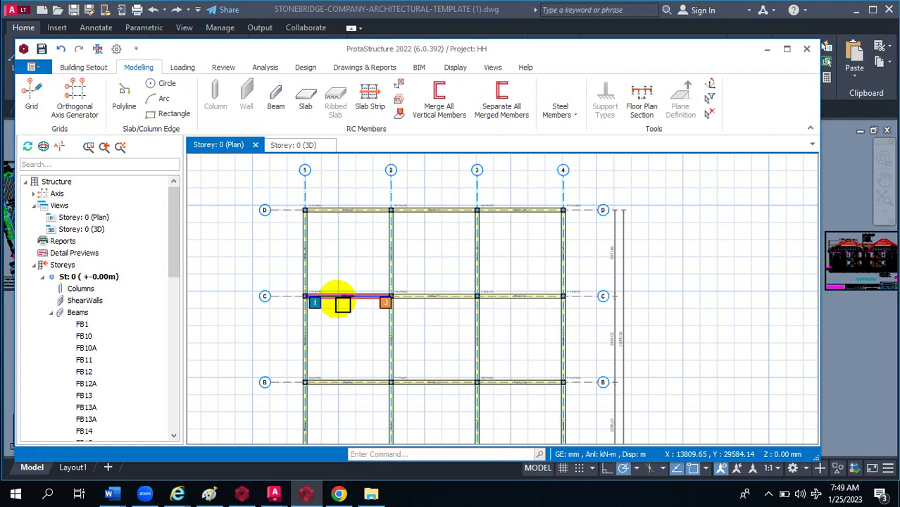
Try adding a strip footing from a single grid D beam, then reselect the row and cancel
left_click(371, 217)
right_click(375, 214)
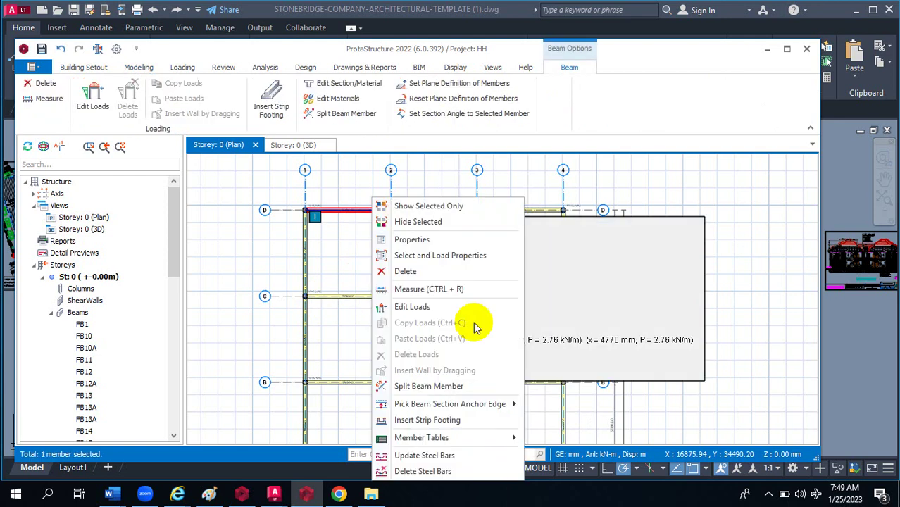
left_click(490, 418)
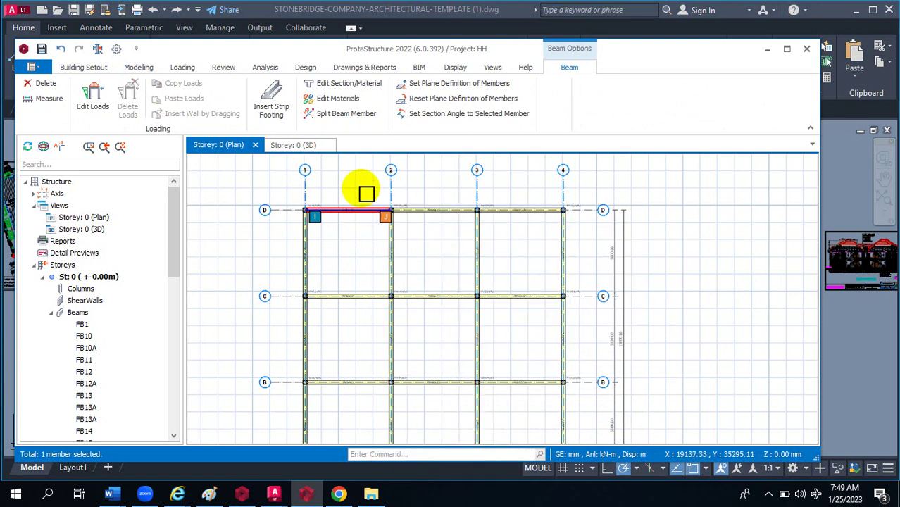
left_click_drag(293, 202, 582, 235)
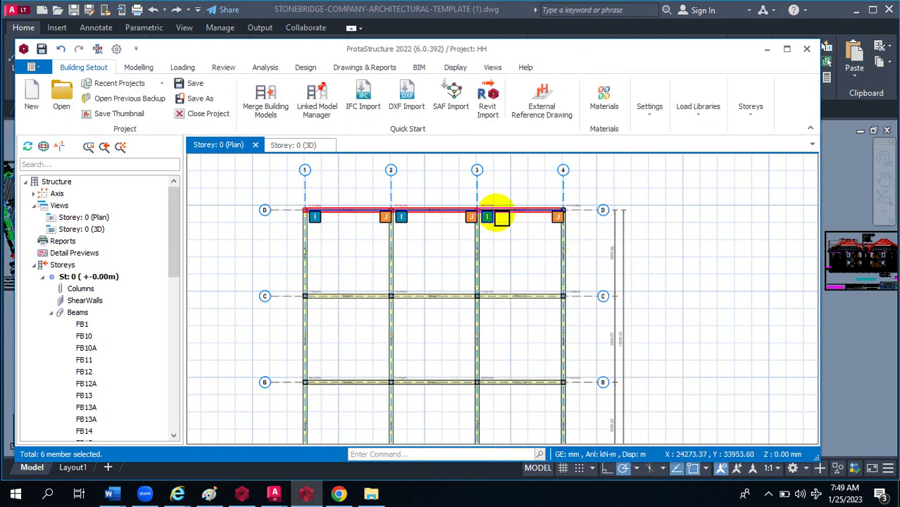
right_click(505, 217)
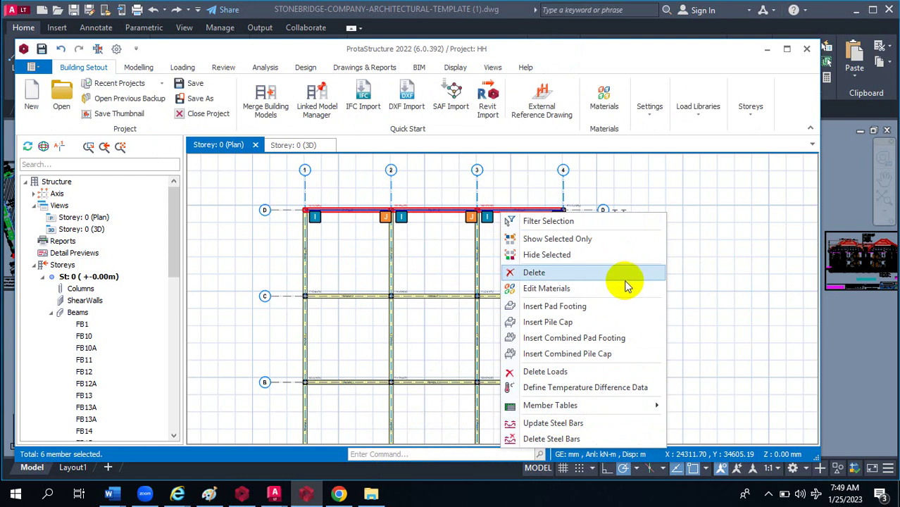
key("Escape")
key("Escape")
Experiment with selecting a grid D beam and the members along axis 1
scroll(380, 211, "up", 3)
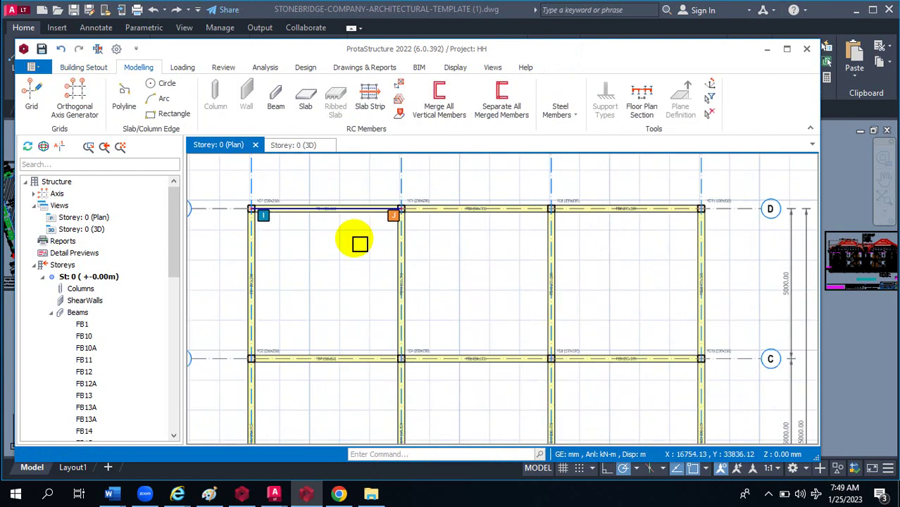
left_click(352, 213)
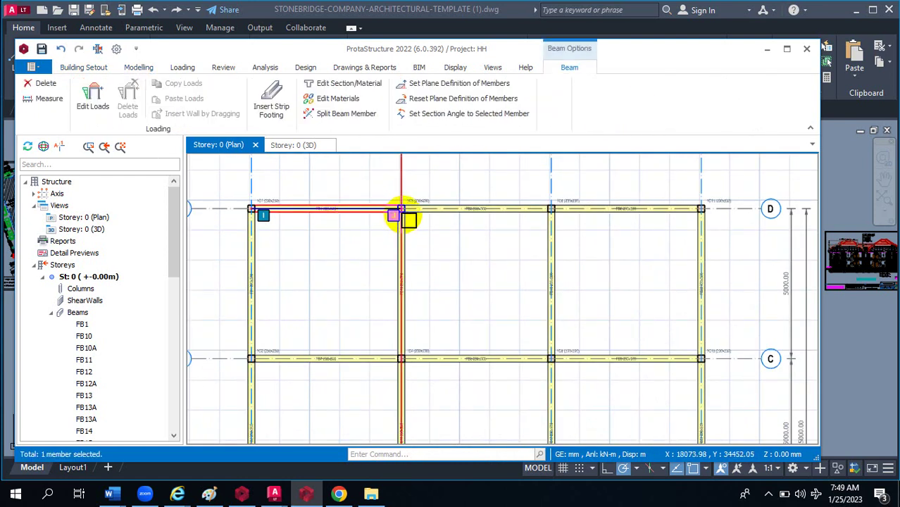
scroll(404, 217, "down", 2)
key("Escape")
scroll(384, 229, "down", 2)
left_click_drag(326, 182, 350, 358)
scroll(345, 282, "up", 2)
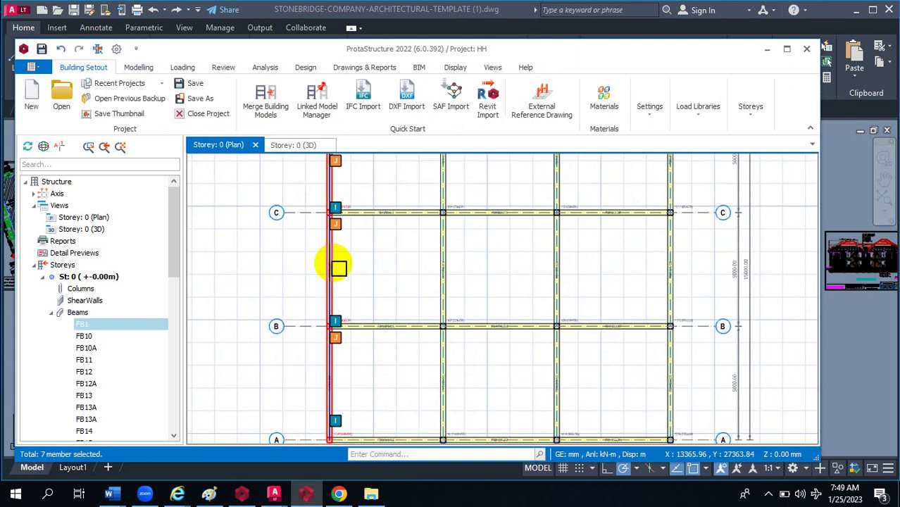
right_click(334, 267)
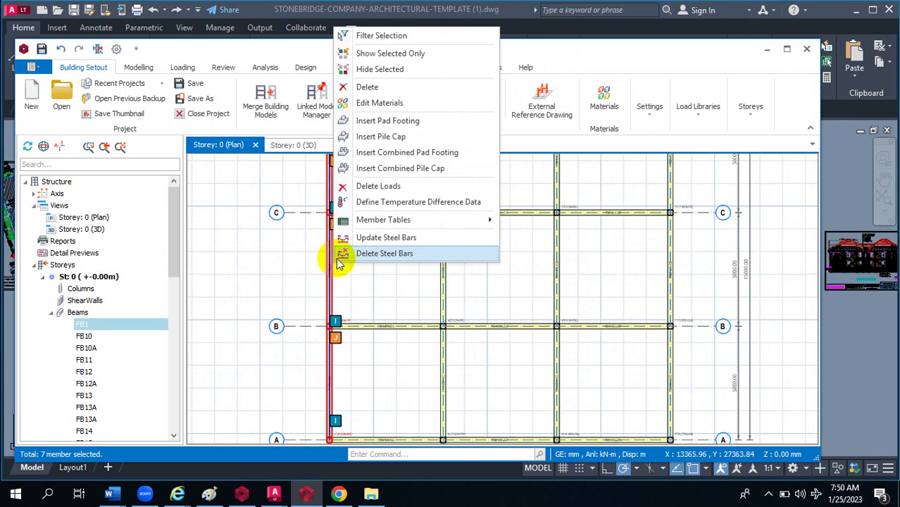
left_click(336, 255)
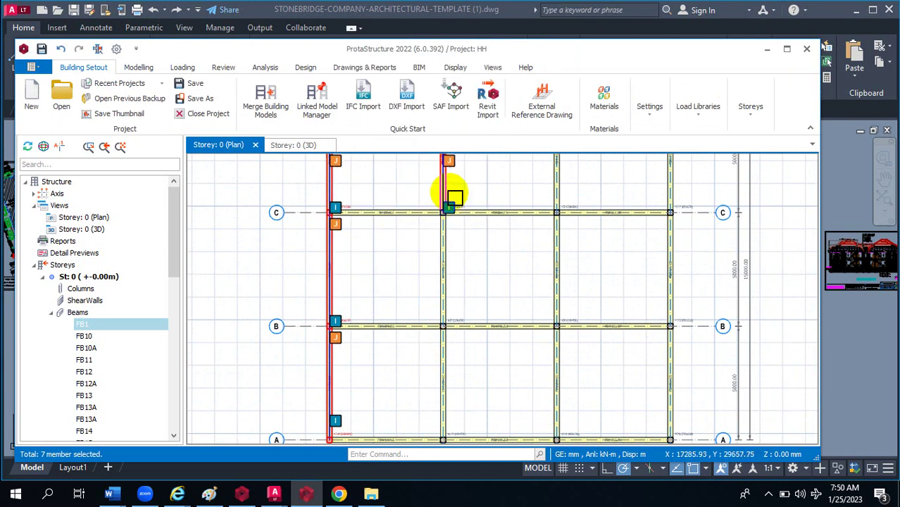
scroll(433, 291, "down", 3)
scroll(419, 187, "up", 3)
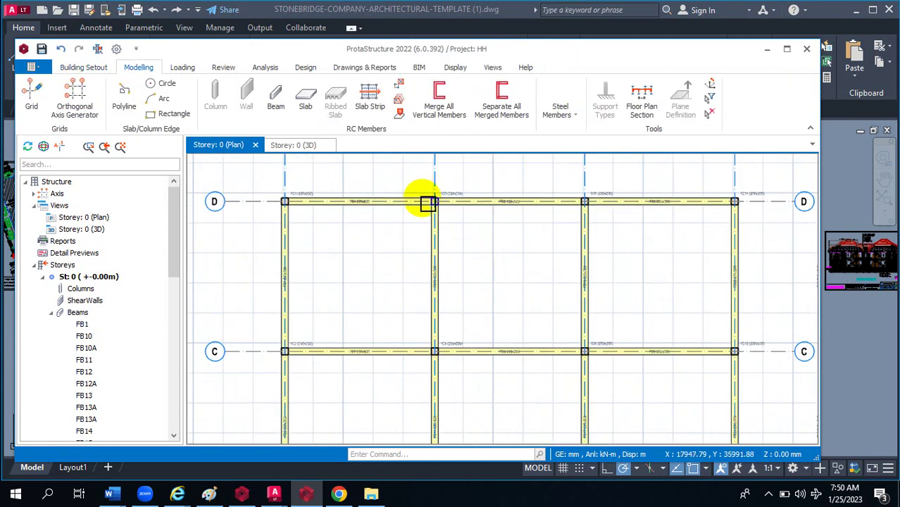
Select the three grid D beams FB4–FB6 and choose to insert a strip footing under them
left_click(428, 209)
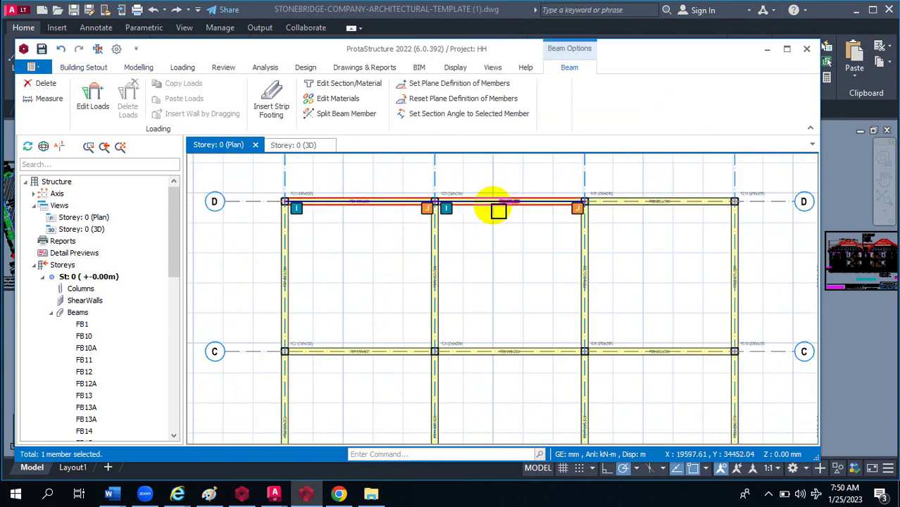
left_click(524, 203)
left_click(610, 207)
right_click(610, 210)
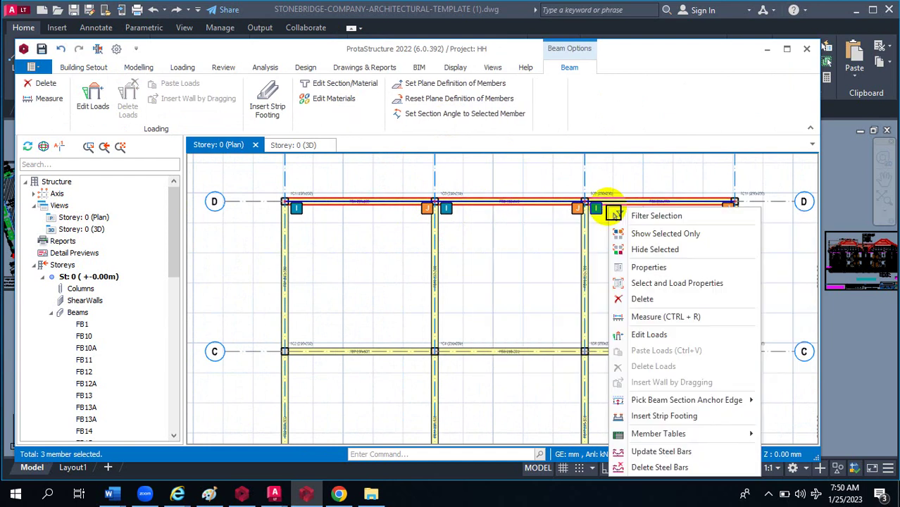
left_click(709, 416)
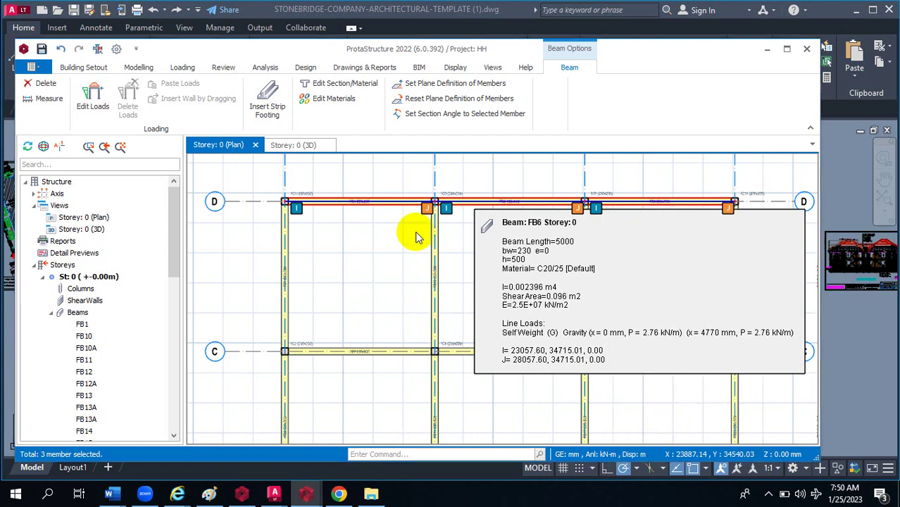
right_click(395, 215)
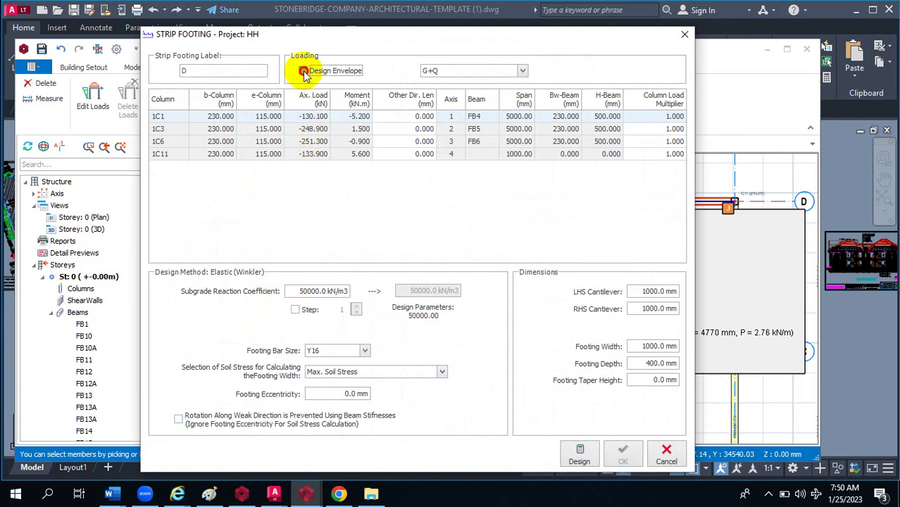
Enable Design Envelope and set 600 mm cantilevers and a 1200 × 500 mm section, then run Design
left_click(304, 72)
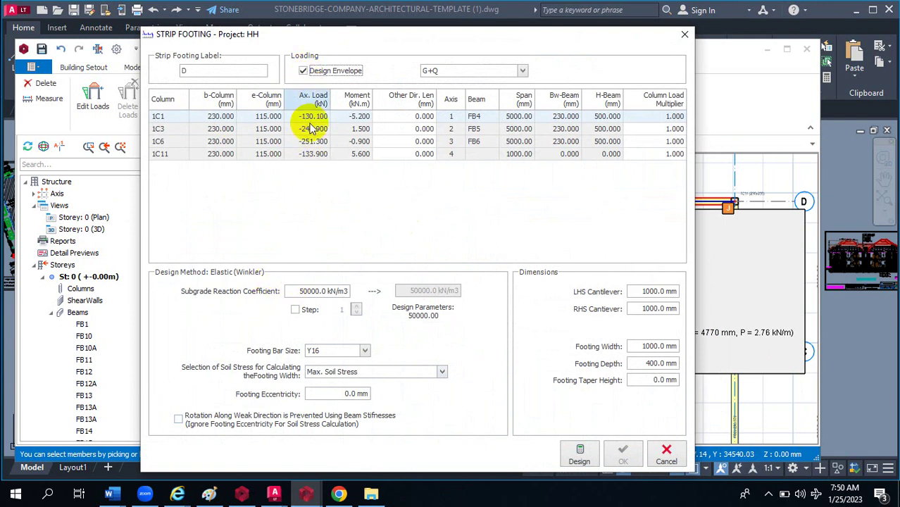
left_click(654, 292)
type("0")
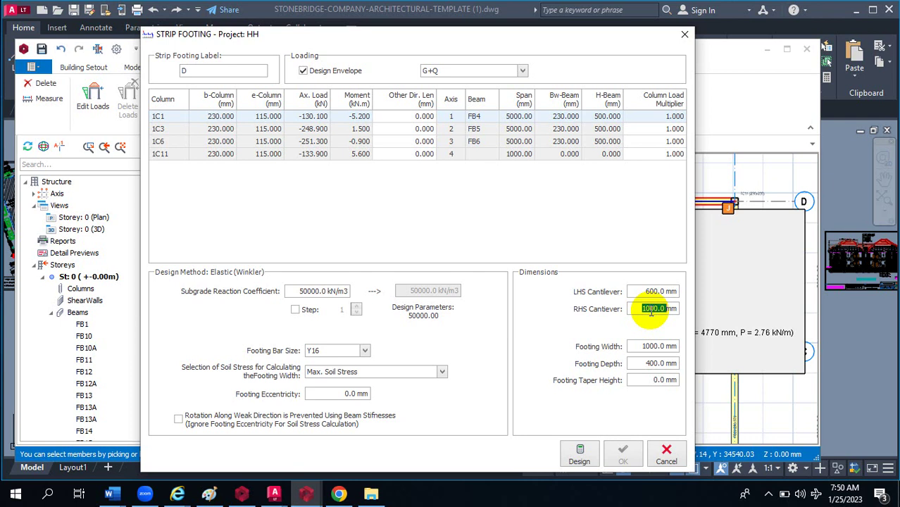
left_click(652, 310)
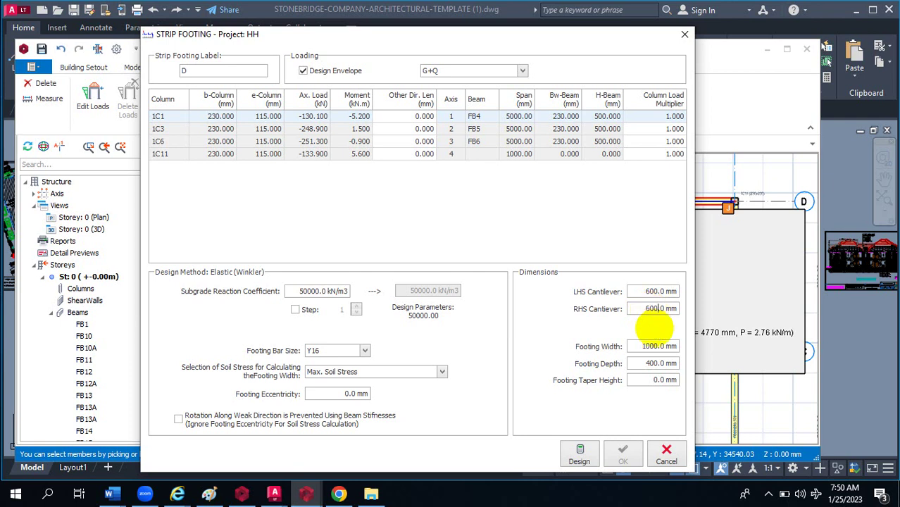
left_click(647, 345)
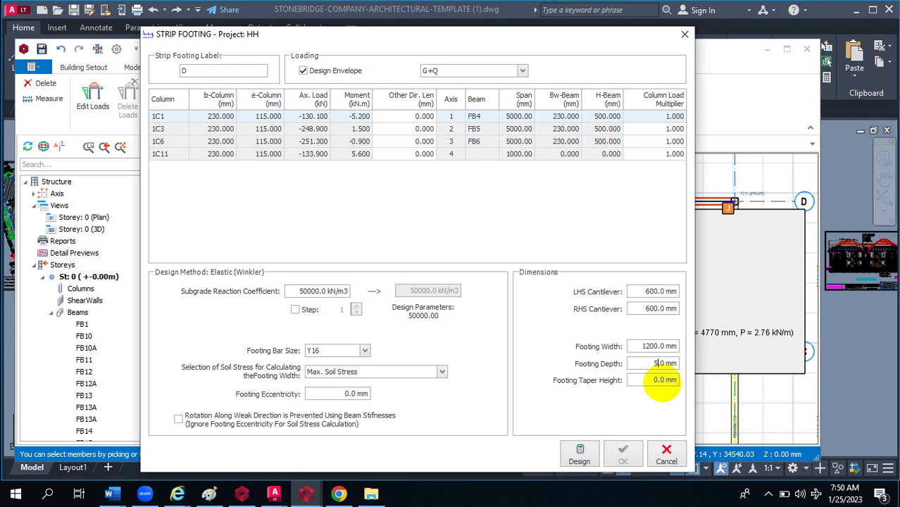
left_click(583, 454)
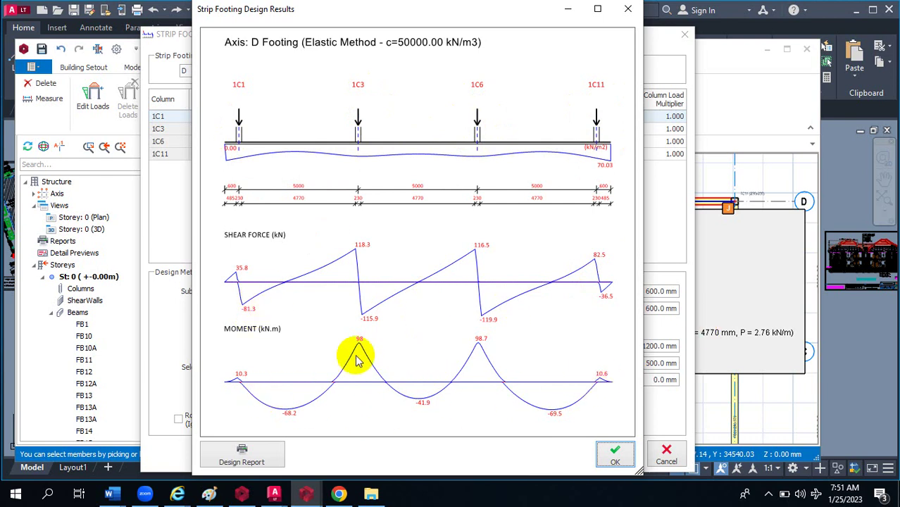
Accept the axis D design results and confirm to place the strip footing on the plan
left_click(614, 455)
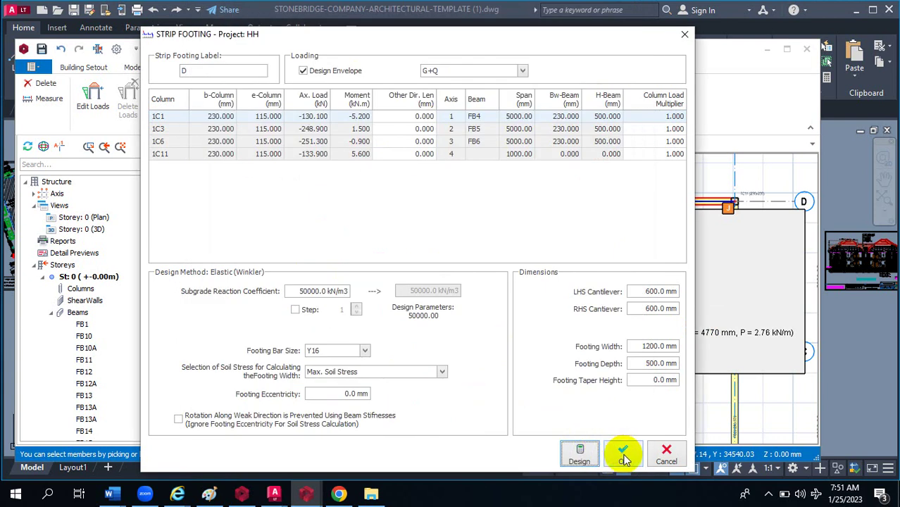
left_click(623, 454)
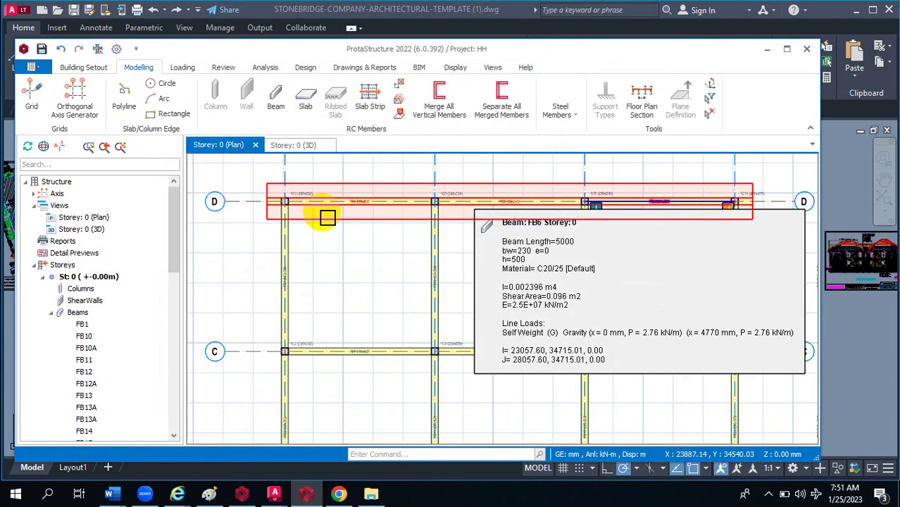
scroll(374, 231, "down", 5)
scroll(396, 228, "up", 2)
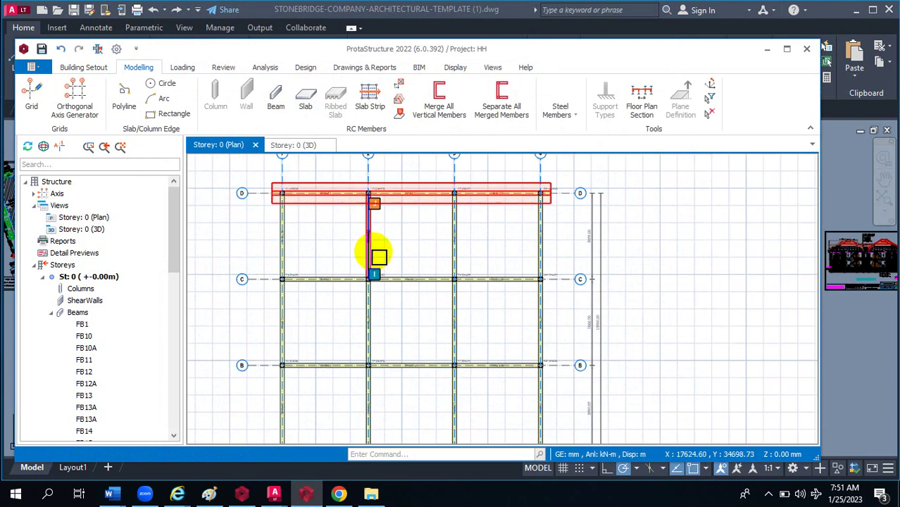
scroll(388, 181, "down", 3)
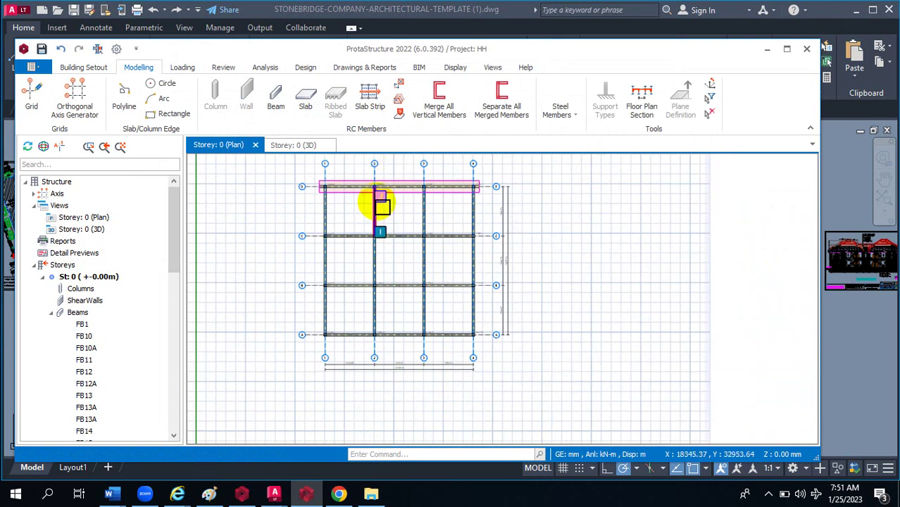
Window-select the members on grid line 1, then dismiss the menu and clear the selection
scroll(328, 186, "up", 1)
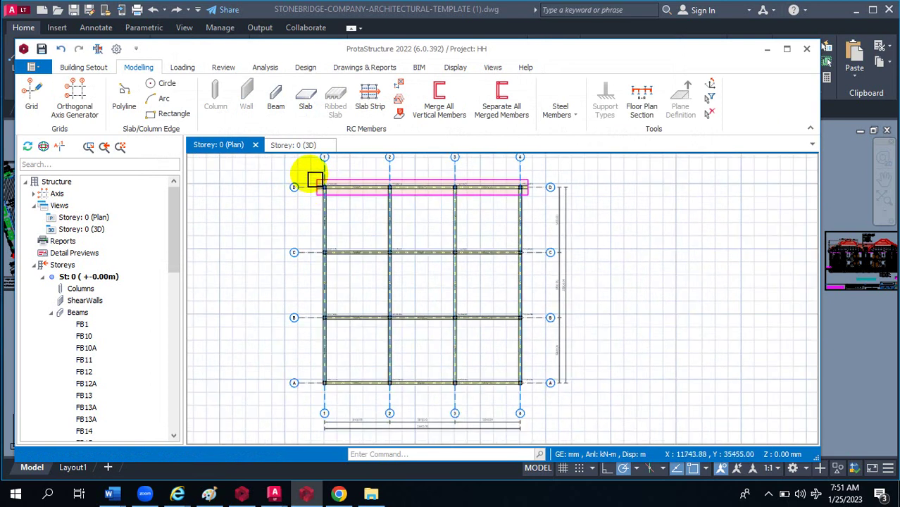
left_click_drag(314, 180, 344, 410)
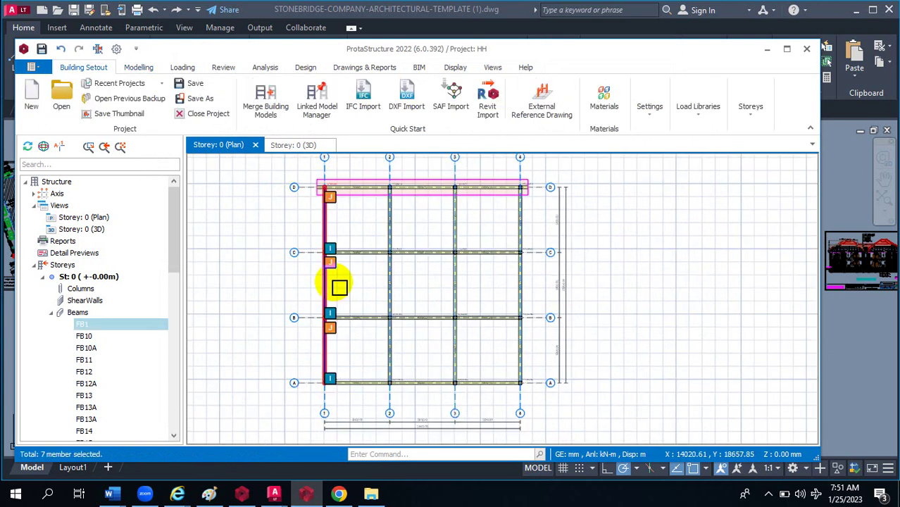
scroll(340, 286, "up", 2)
right_click(318, 298)
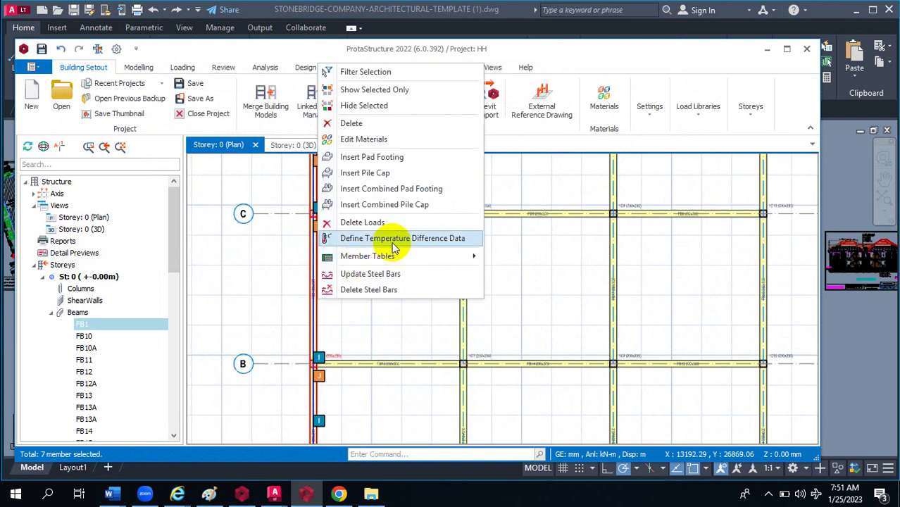
left_click(401, 320)
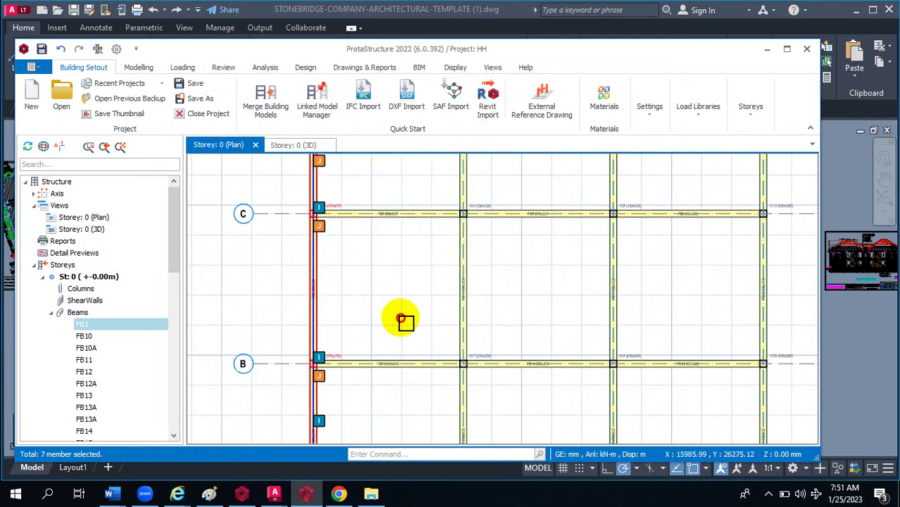
key("Escape")
Limit the Selection Filter to beams, select the three axis 1 beams and insert a strip footing
left_click(709, 96)
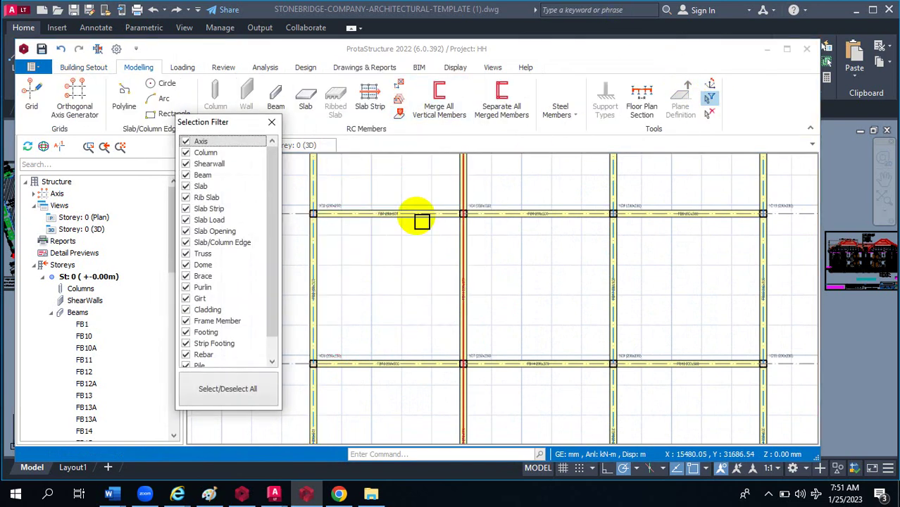
left_click(222, 392)
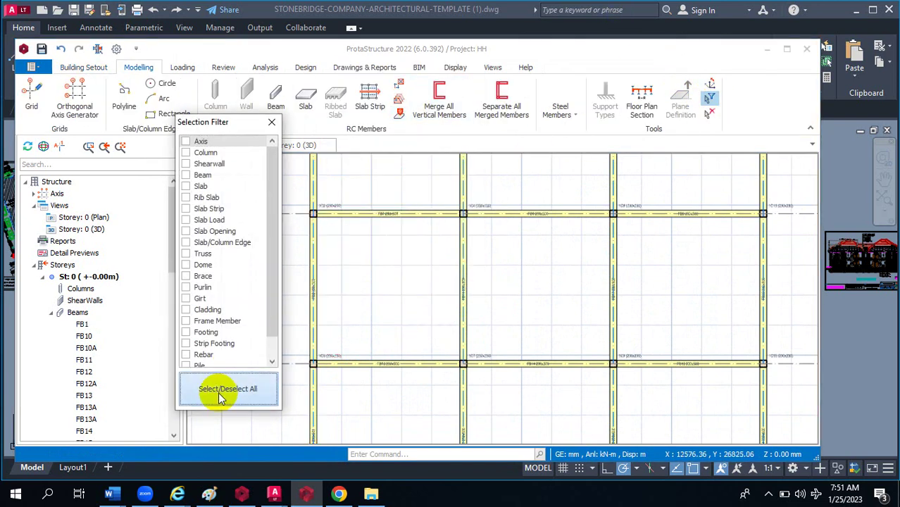
left_click(187, 175)
scroll(409, 254, "down", 5)
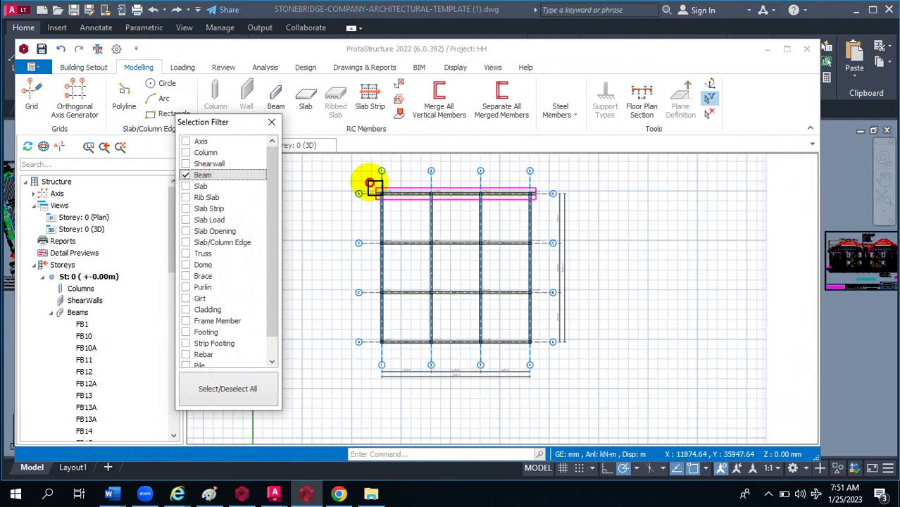
left_click_drag(371, 183, 396, 356)
scroll(392, 276, "up", 3)
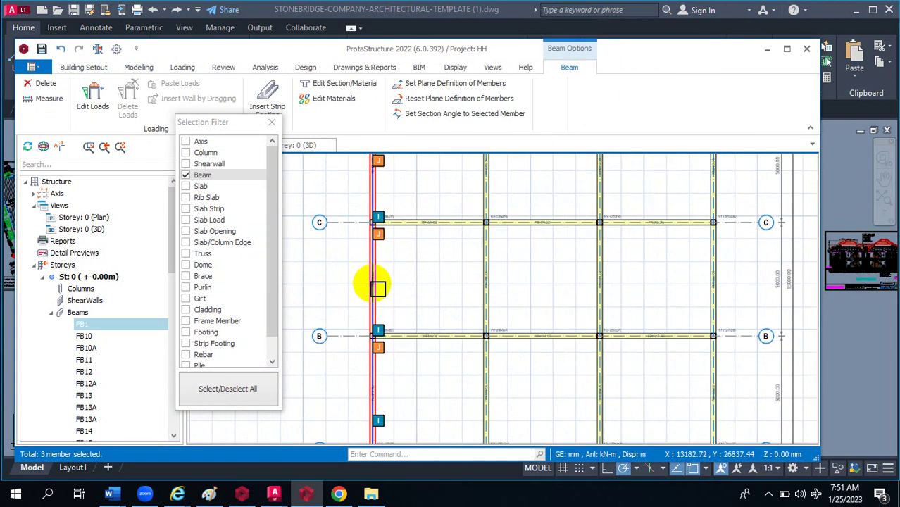
right_click(378, 287)
left_click(454, 223)
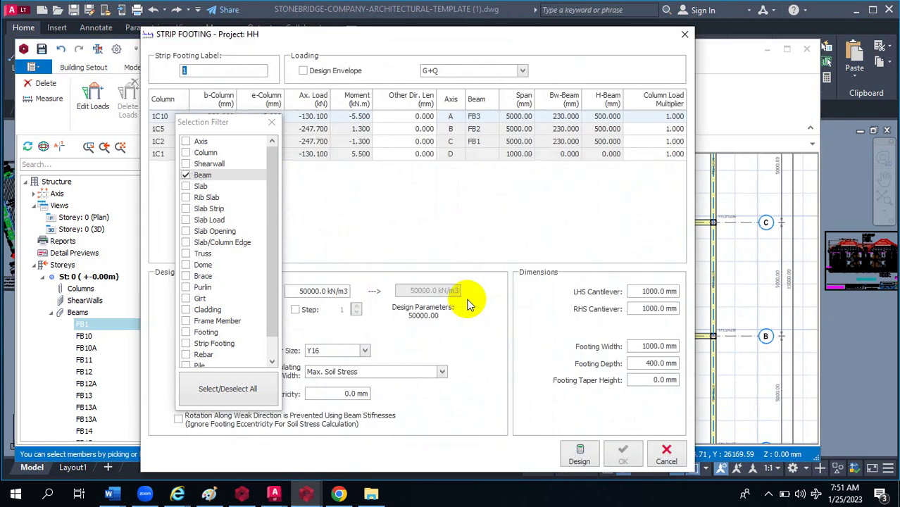
Design the axis 1 footing on the envelope with 600 mm cantilevers at 1200 × 500 mm, then place it
left_click(317, 71)
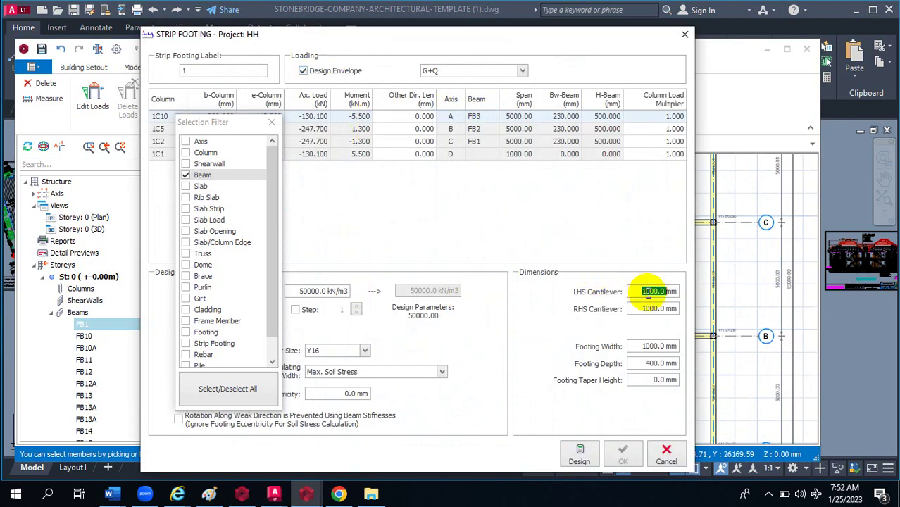
type("0")
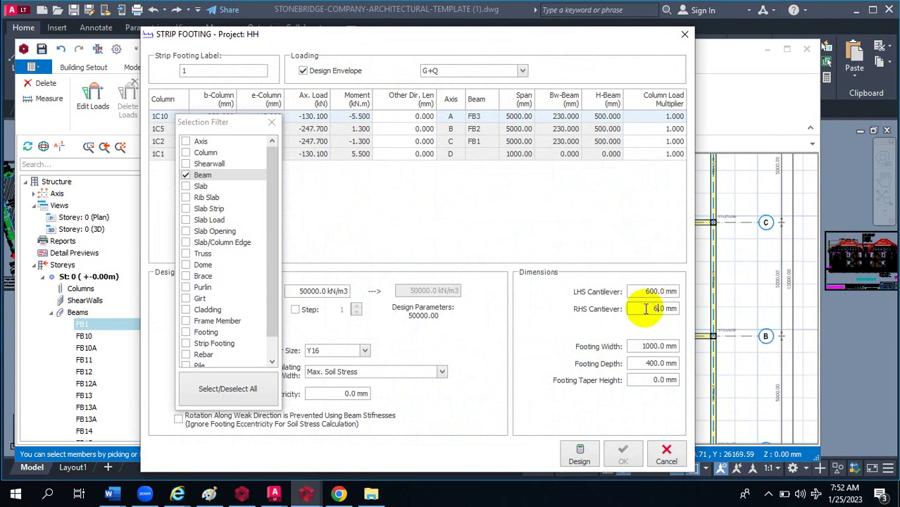
type("00.")
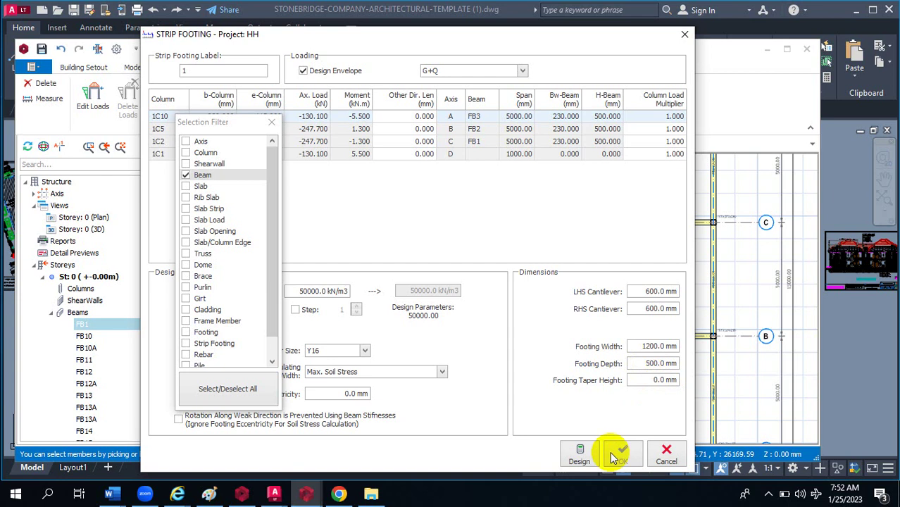
left_click(571, 452)
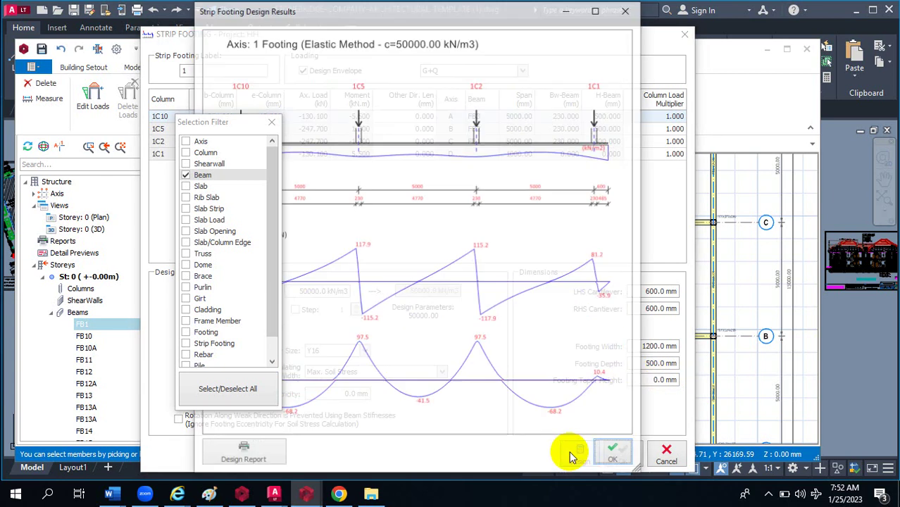
left_click(610, 454)
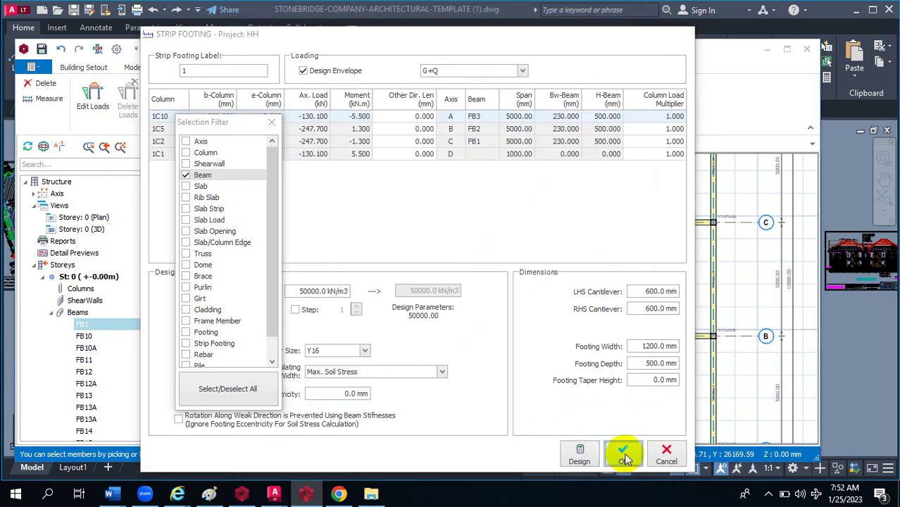
left_click(623, 454)
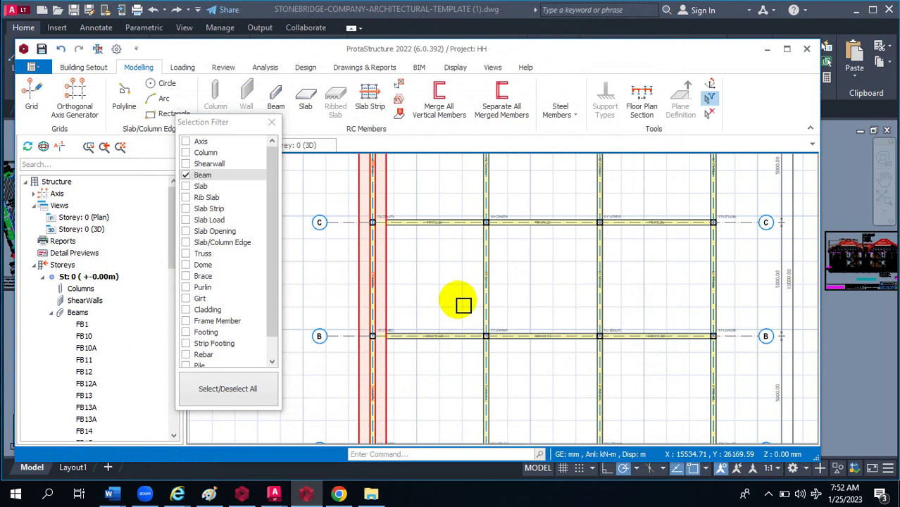
Select the three beams along axis 4 and insert a strip footing under them
scroll(457, 291, "down", 3)
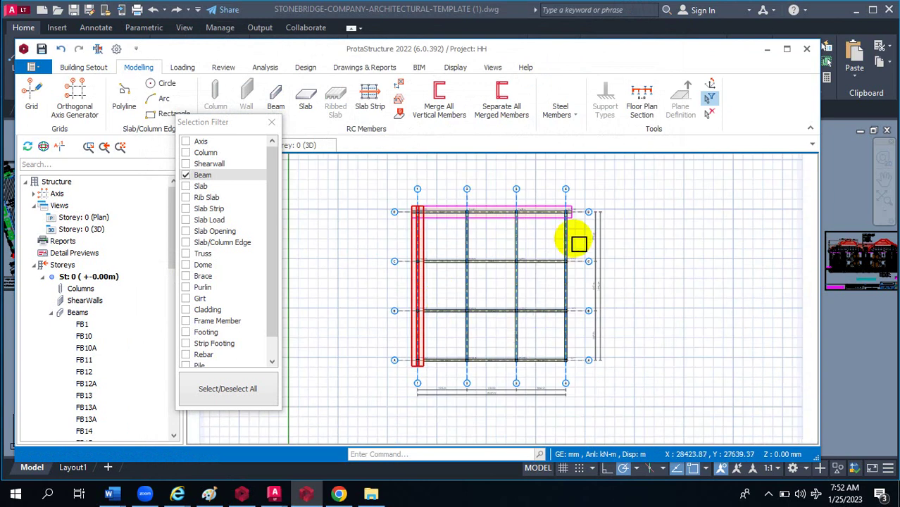
left_click(567, 210)
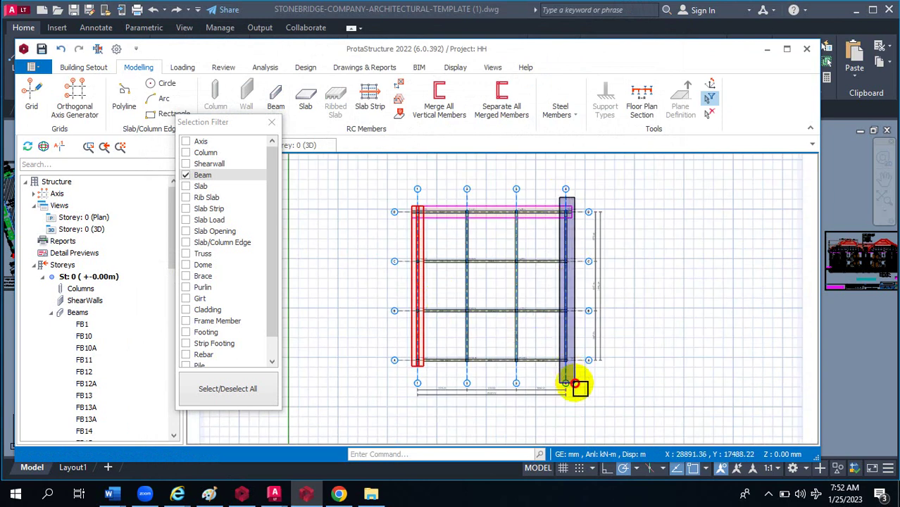
left_click(577, 380)
scroll(585, 298, "up", 2)
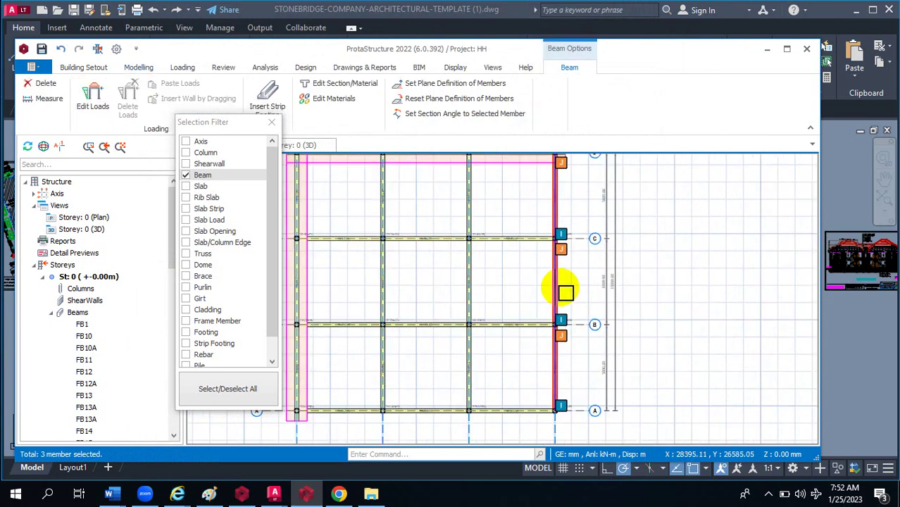
right_click(562, 287)
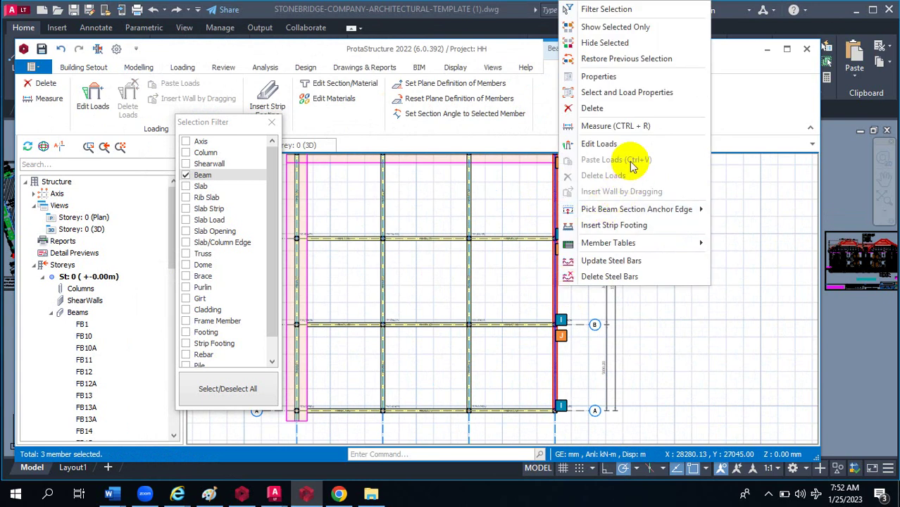
left_click(633, 229)
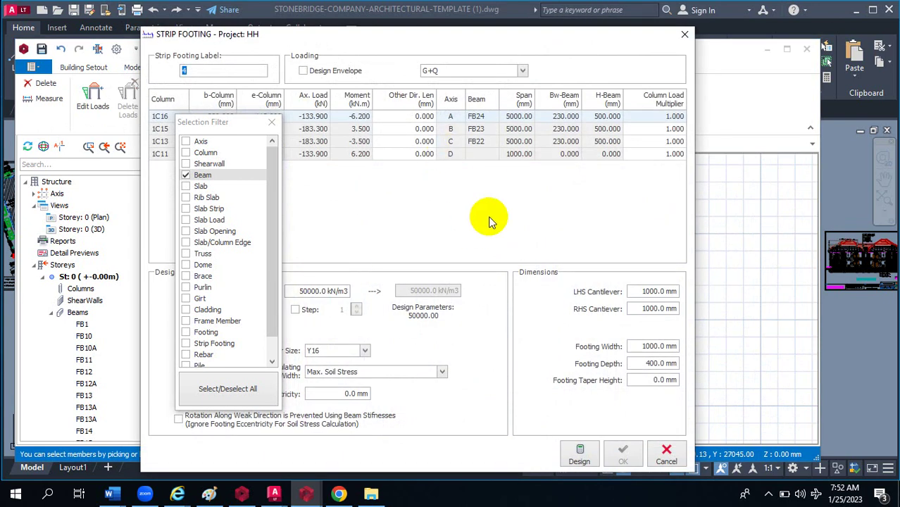
Set 500 mm depth, design on the envelope, and accept the 1200 × 500 mm axis 4 footing
double_click(652, 363)
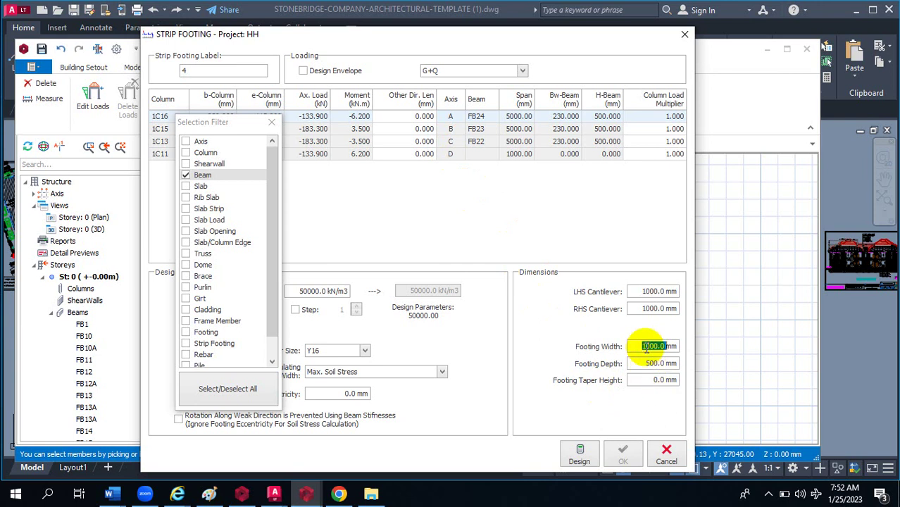
type("0")
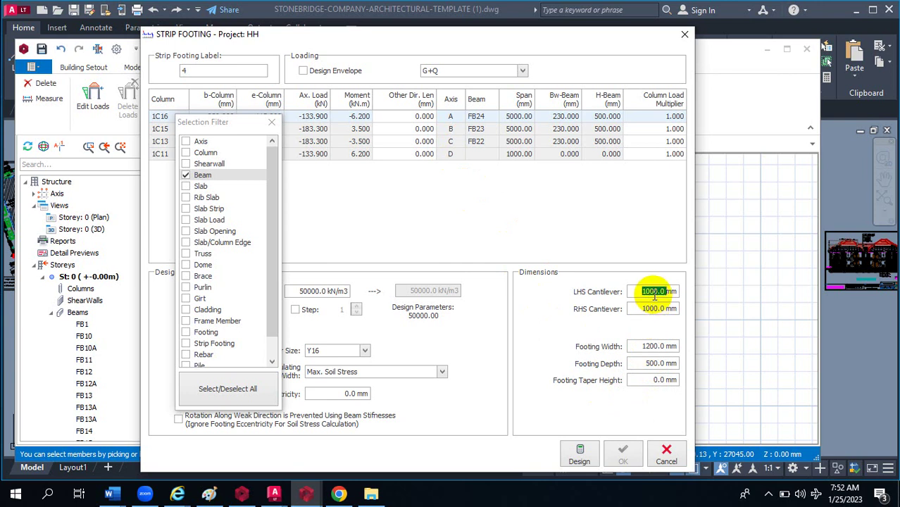
type("0.")
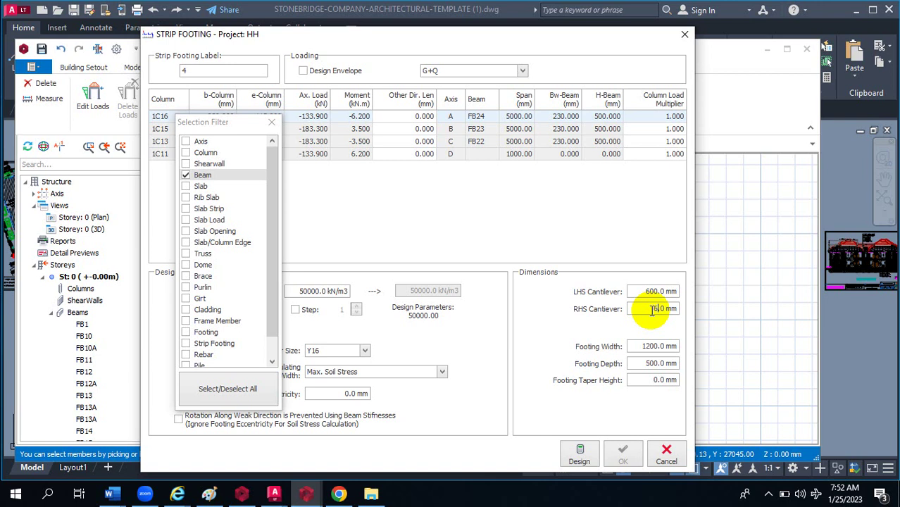
type("0")
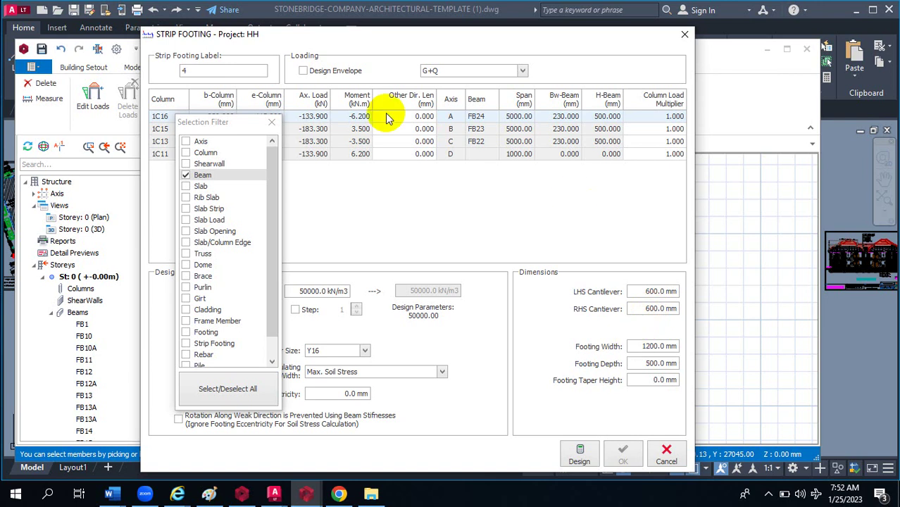
left_click(314, 71)
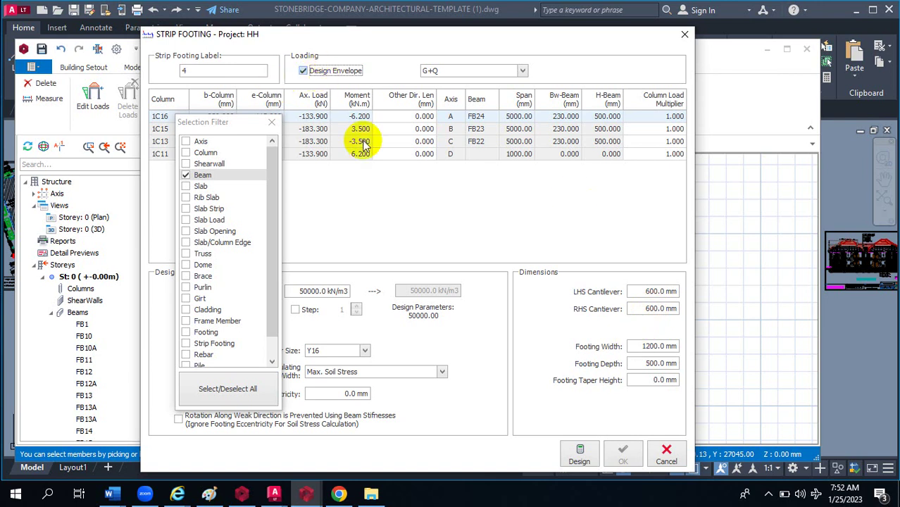
left_click(580, 457)
left_click(627, 459)
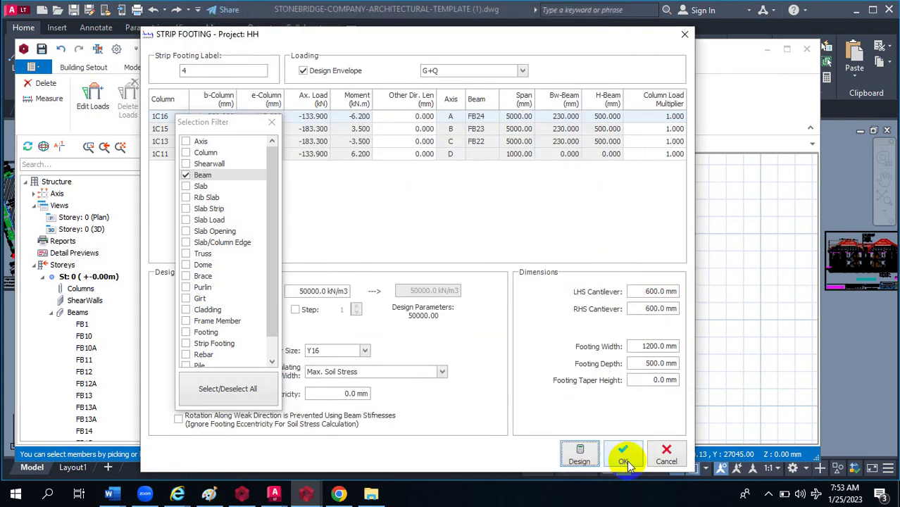
left_click(625, 456)
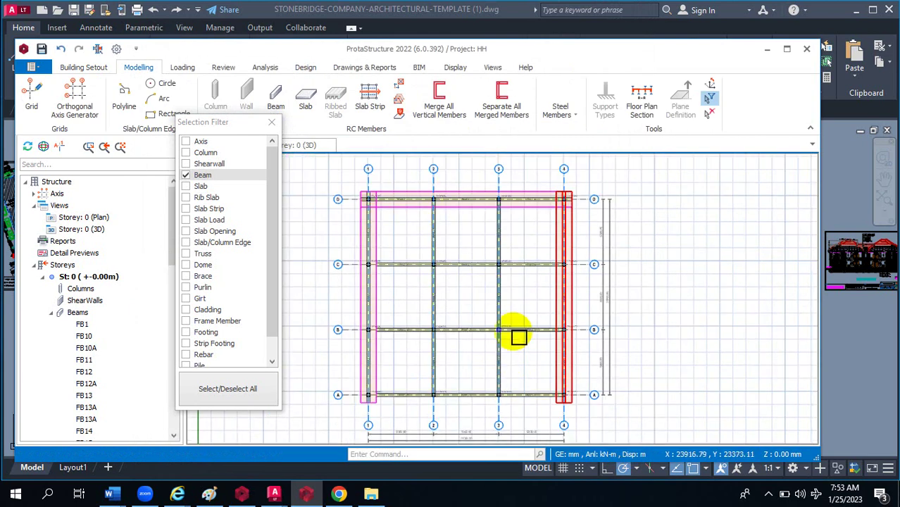
Window-select the three axis A beams and insert a strip footing under them
left_click_drag(347, 381, 573, 412)
right_click(542, 396)
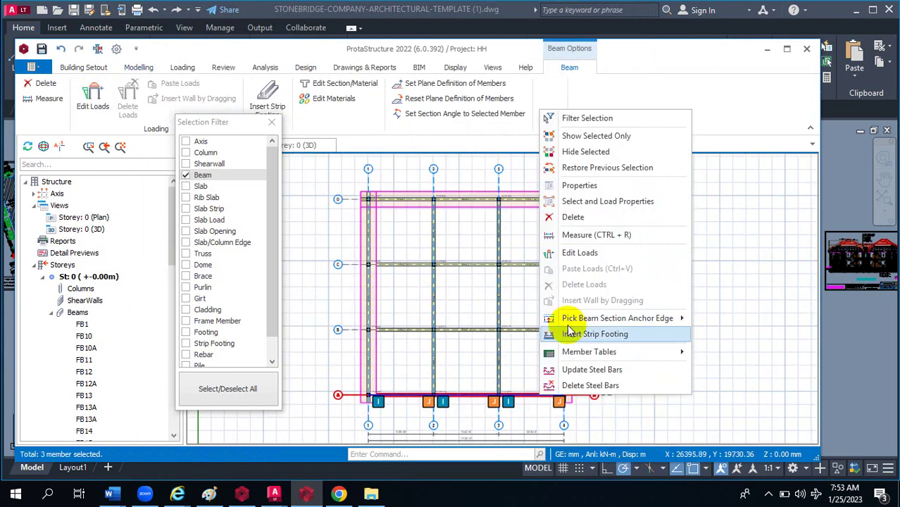
left_click(571, 333)
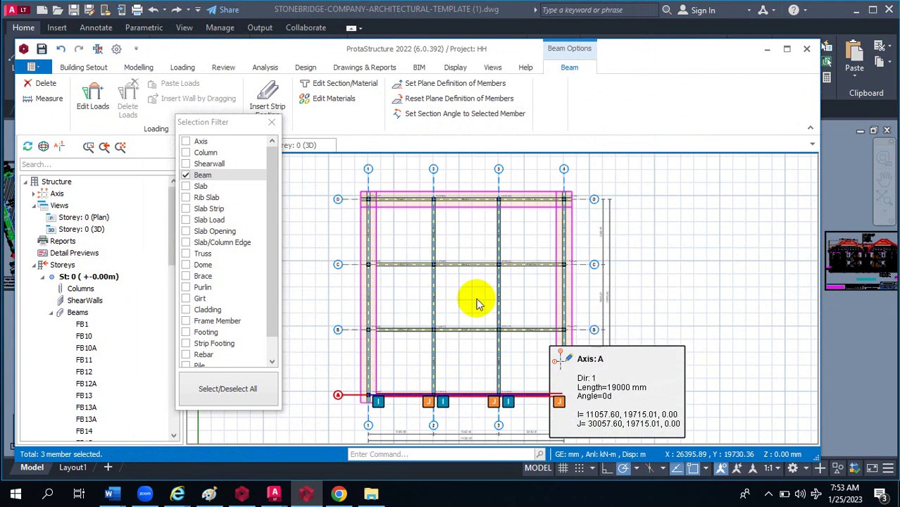
Design the axis A footing on the envelope at 1200 × 500 mm with 600 mm cantilevers and place it
left_click(310, 71)
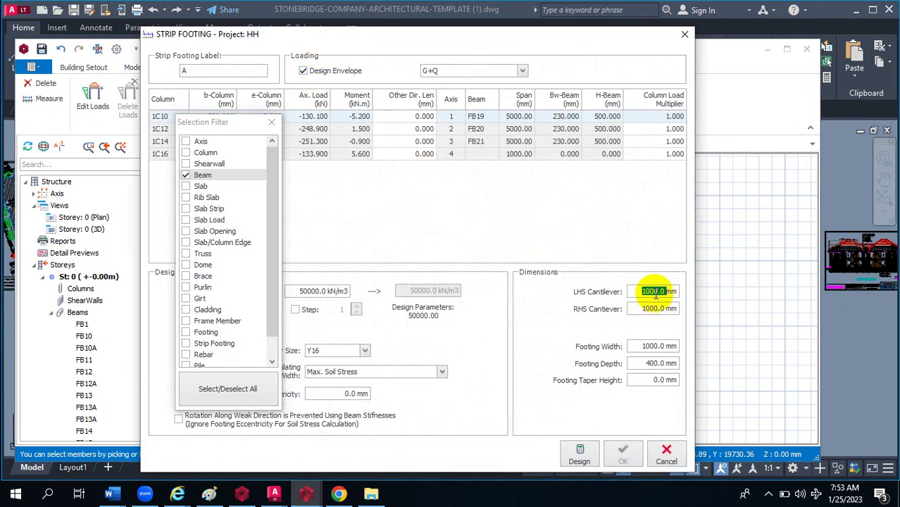
type("0")
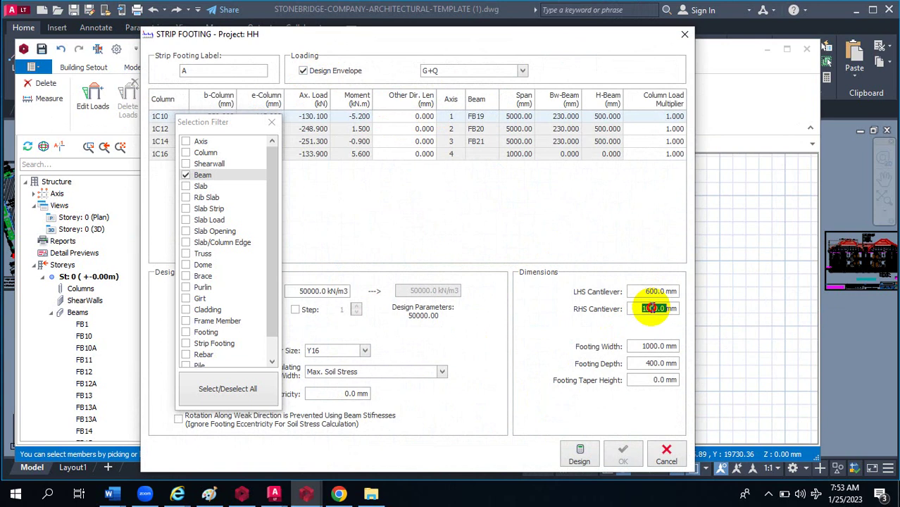
type("0")
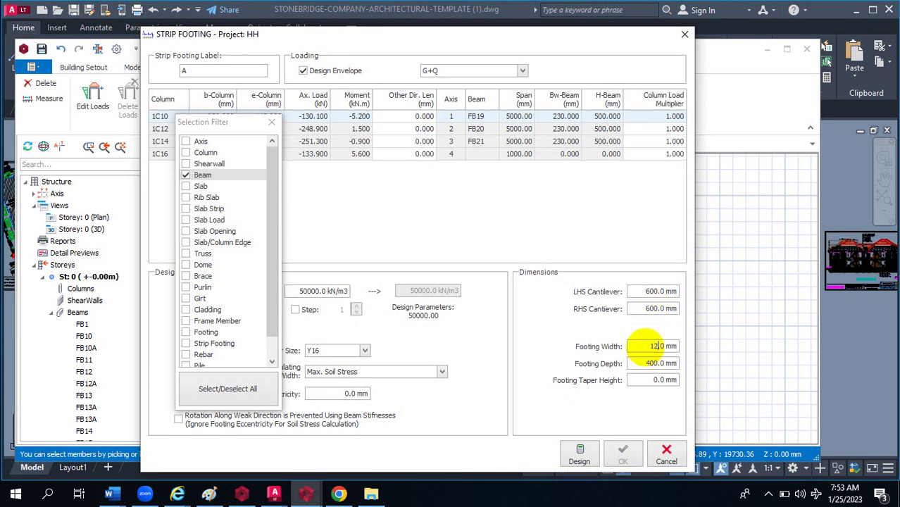
type("0.0")
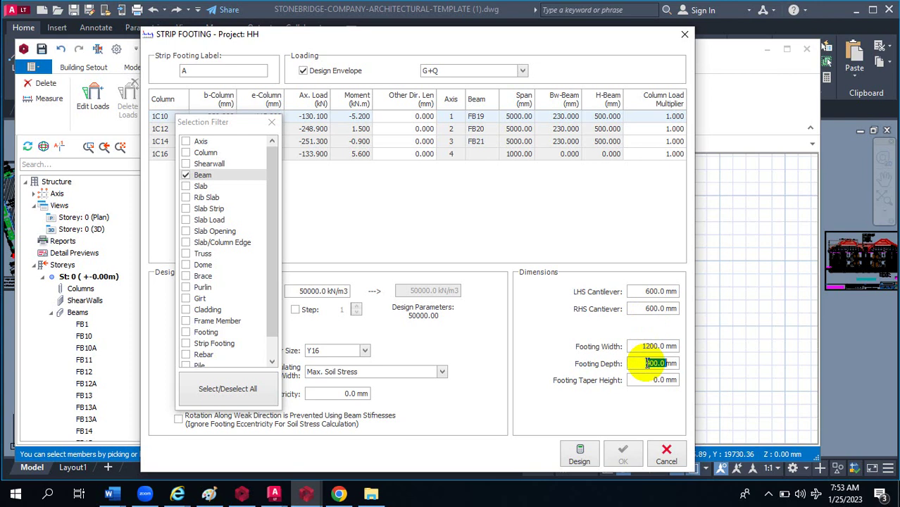
type("00")
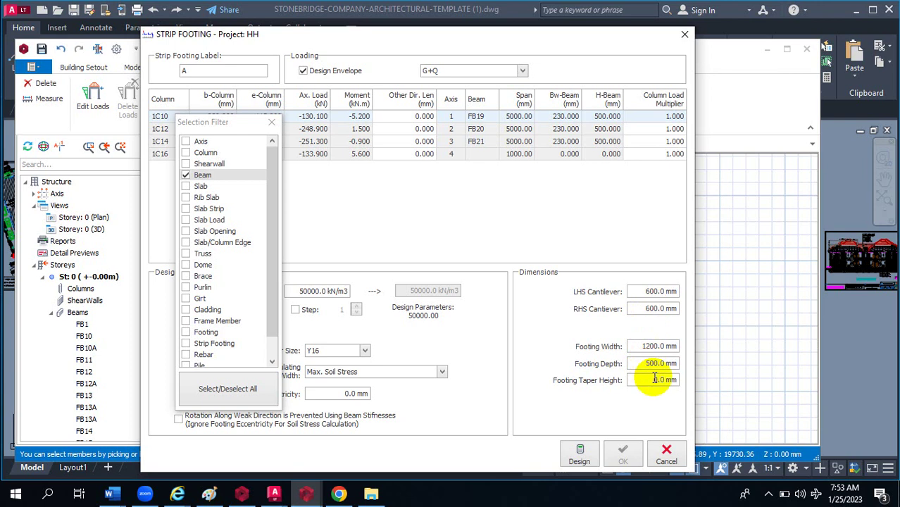
left_click(598, 455)
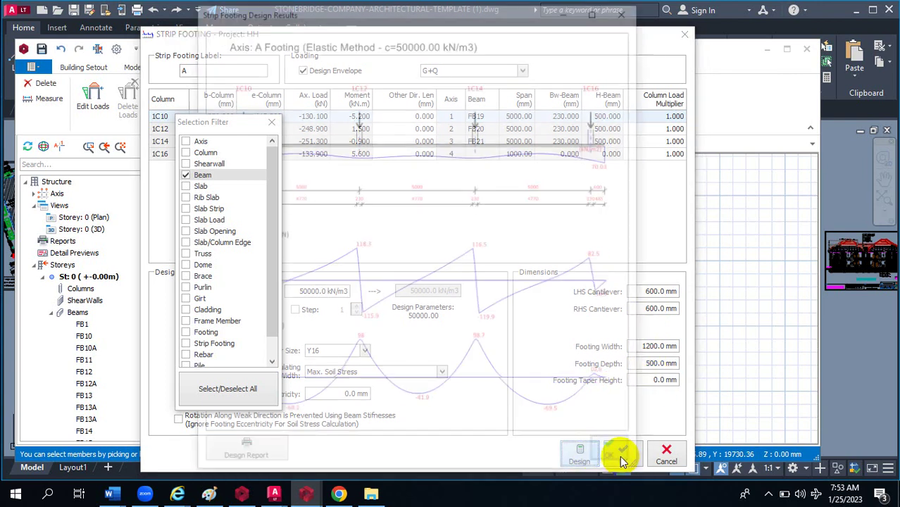
left_click(622, 458)
left_click(623, 456)
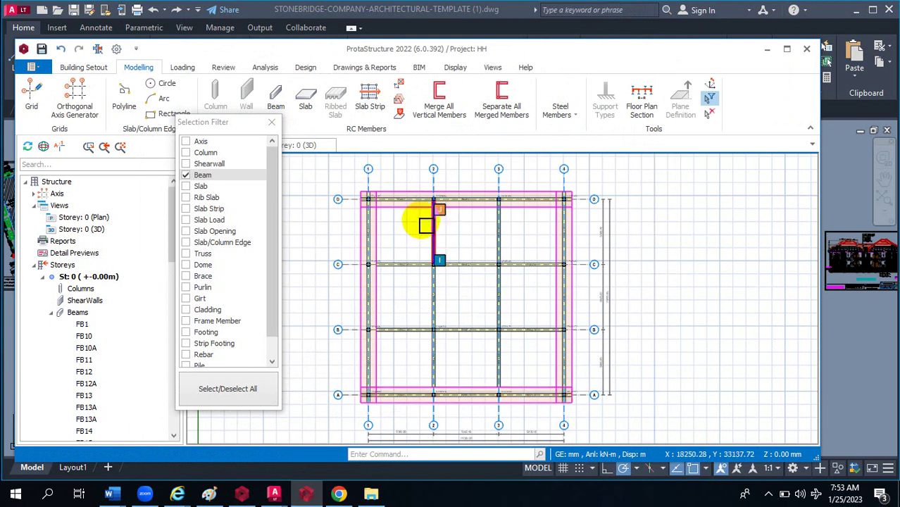
Attempt a strip footing on a group of interior beams, dismiss the alignment warning and clear the selection
left_click_drag(397, 182, 527, 399)
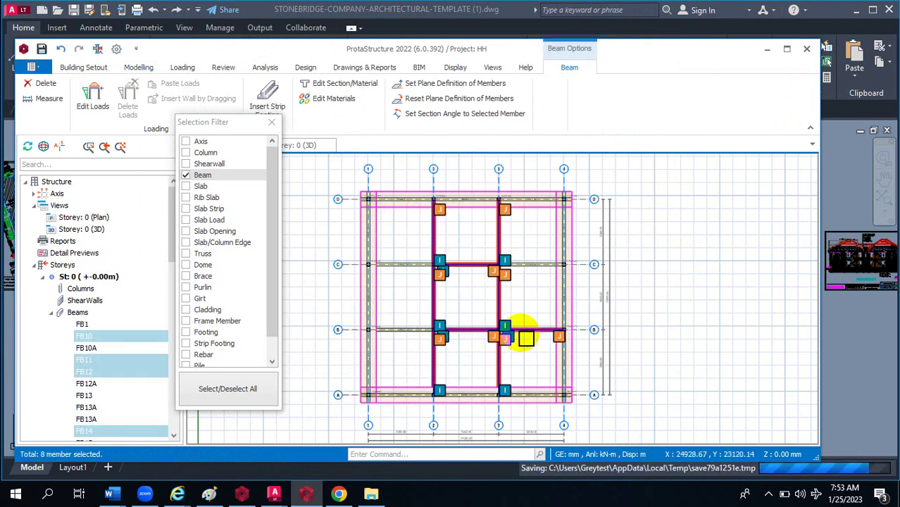
left_click_drag(346, 248, 578, 355)
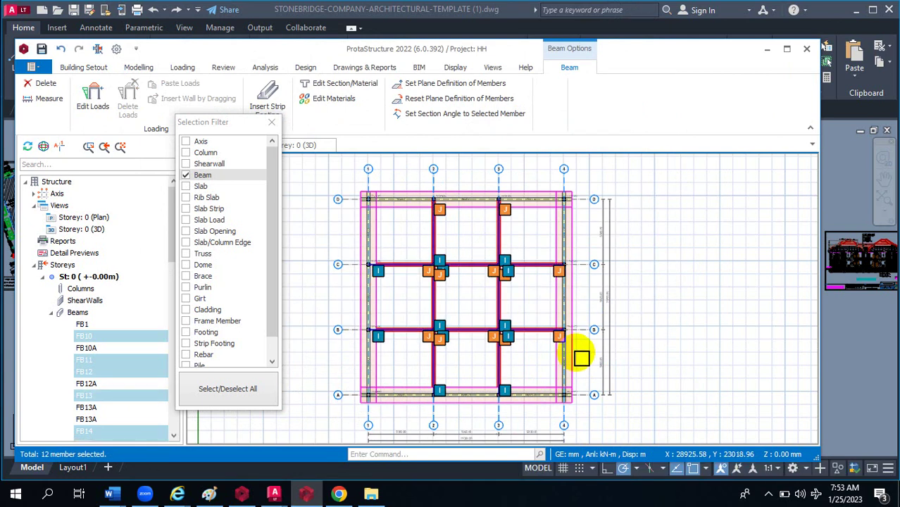
right_click(535, 273)
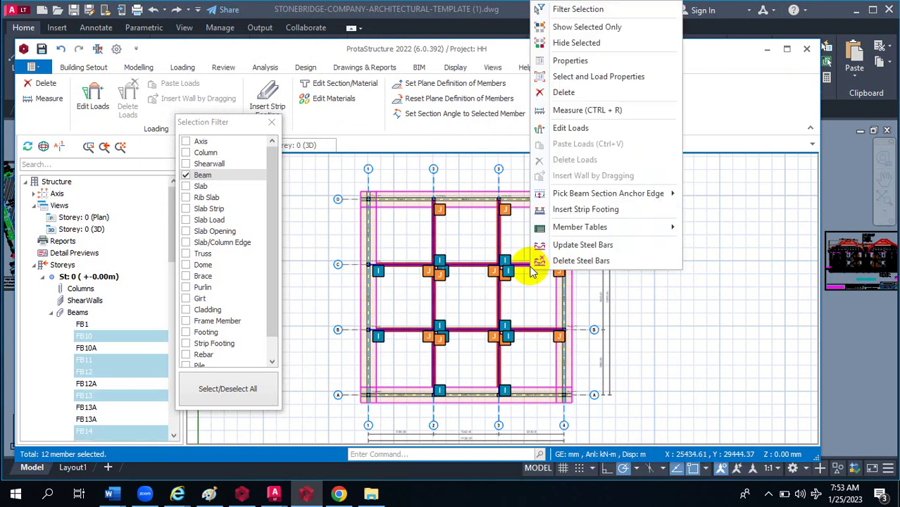
left_click(613, 209)
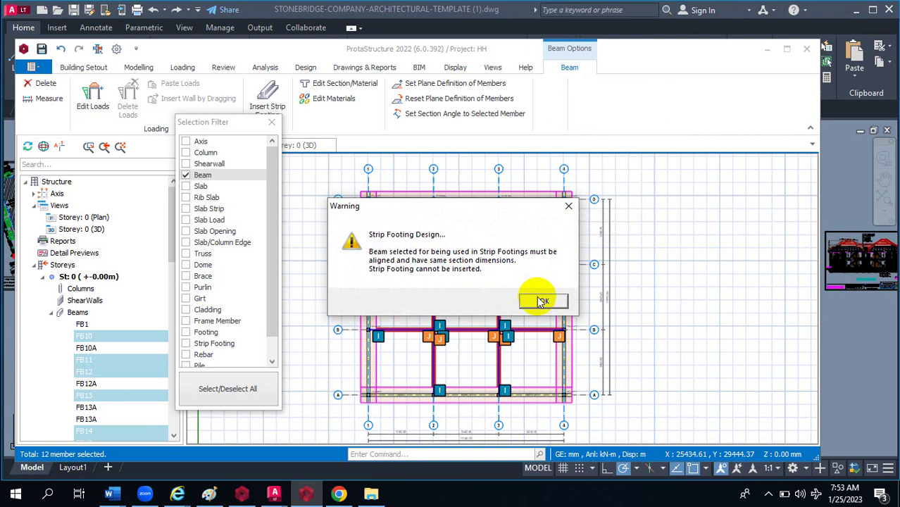
left_click(542, 301)
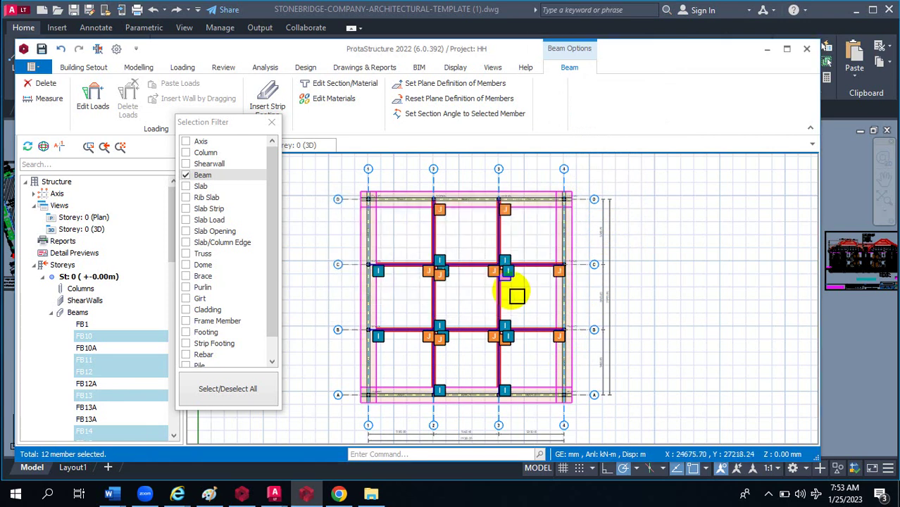
key("Escape")
Select beams FB10–FB12 along axis 2 and insert a strip footing under them
left_click_drag(421, 182, 446, 411)
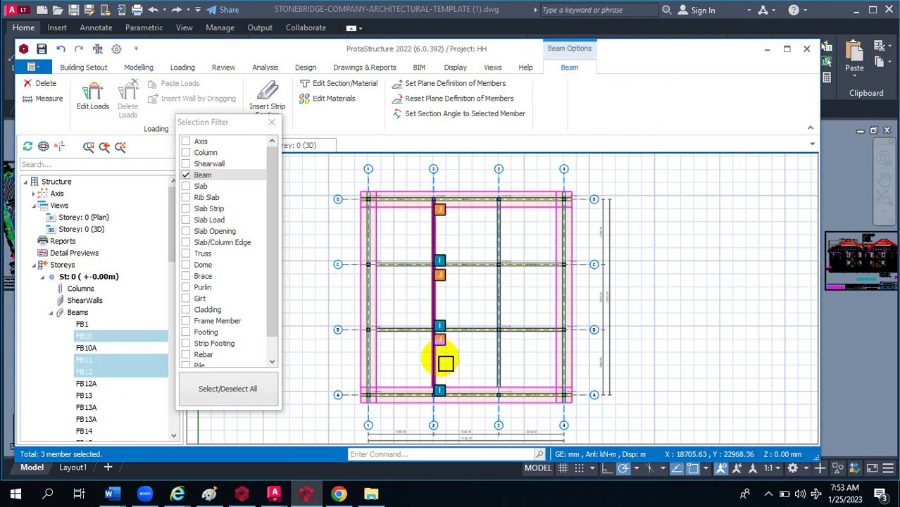
right_click(439, 359)
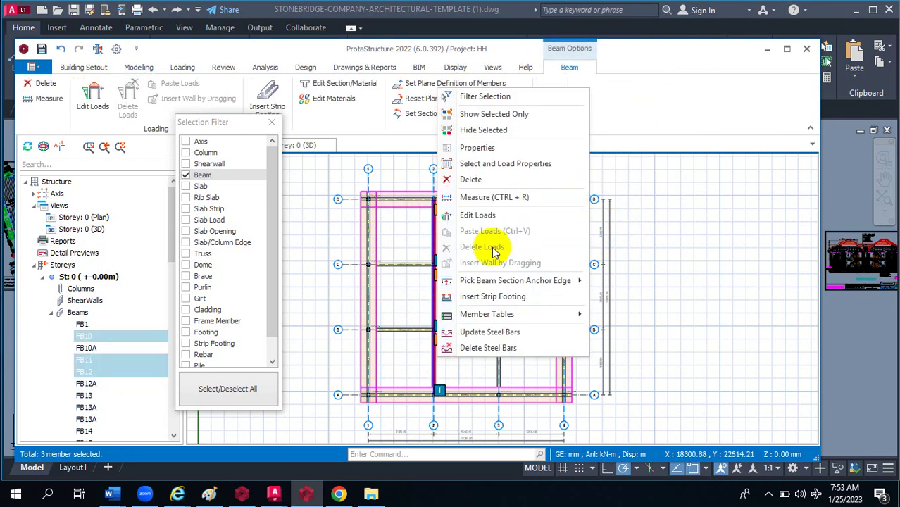
left_click(517, 297)
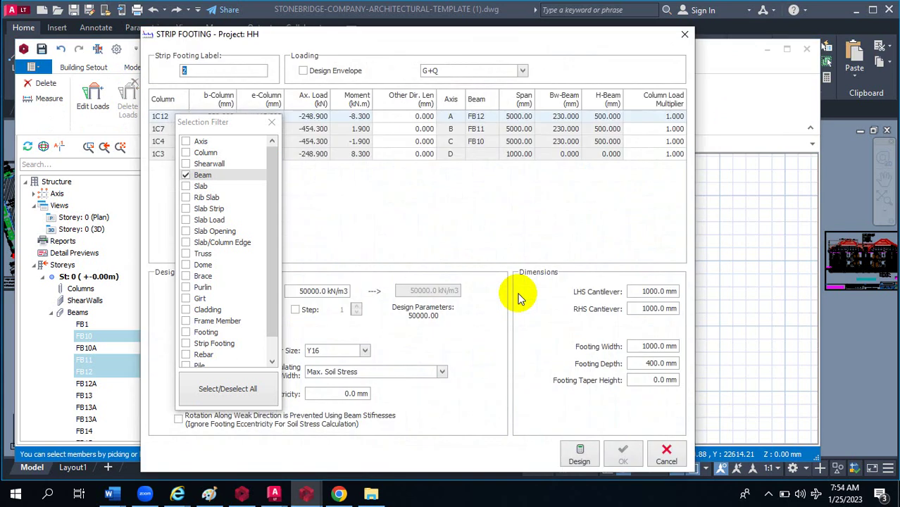
Enter 600 mm cantilevers and 1200 mm width, design on the envelope and close the results
double_click(653, 294)
type("600")
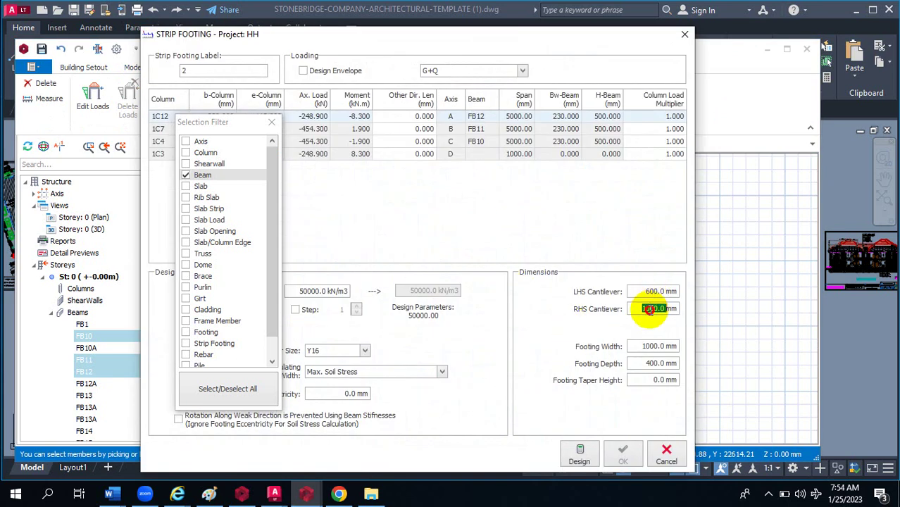
left_click(648, 312)
type("600")
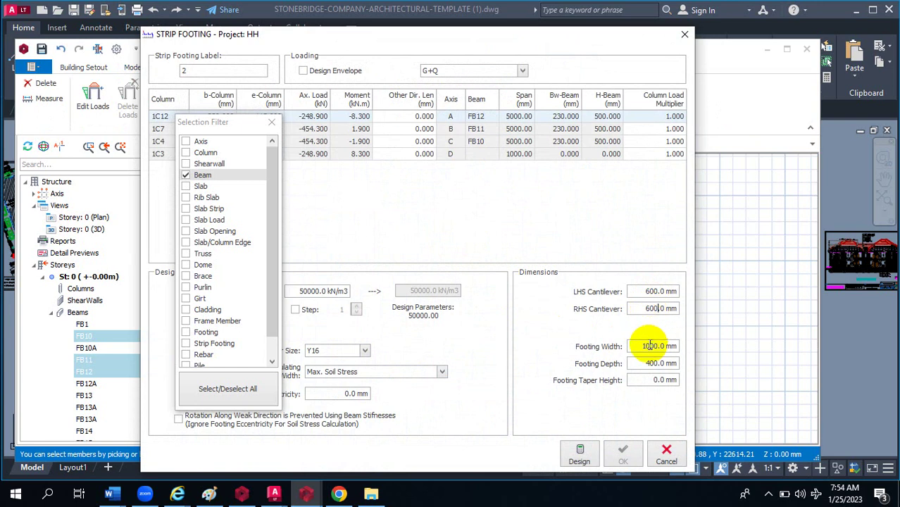
left_click(647, 343)
type("1200")
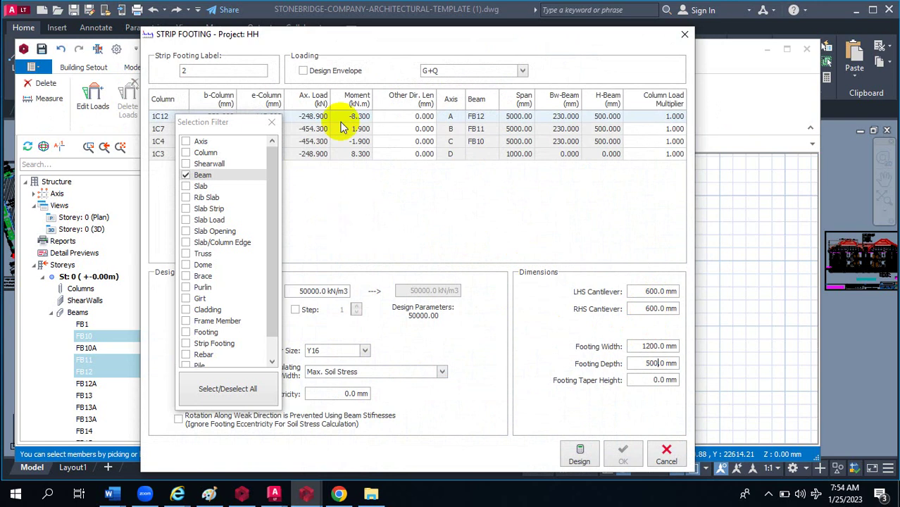
left_click(304, 71)
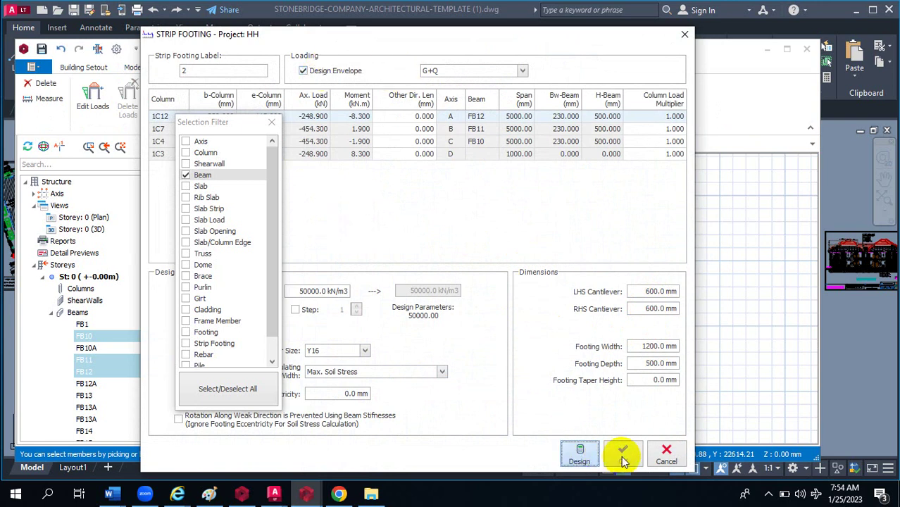
left_click(621, 455)
left_click(621, 455)
Accept the axis 2 footing, then select beams FB16–FB18 along axis 3
left_click(621, 456)
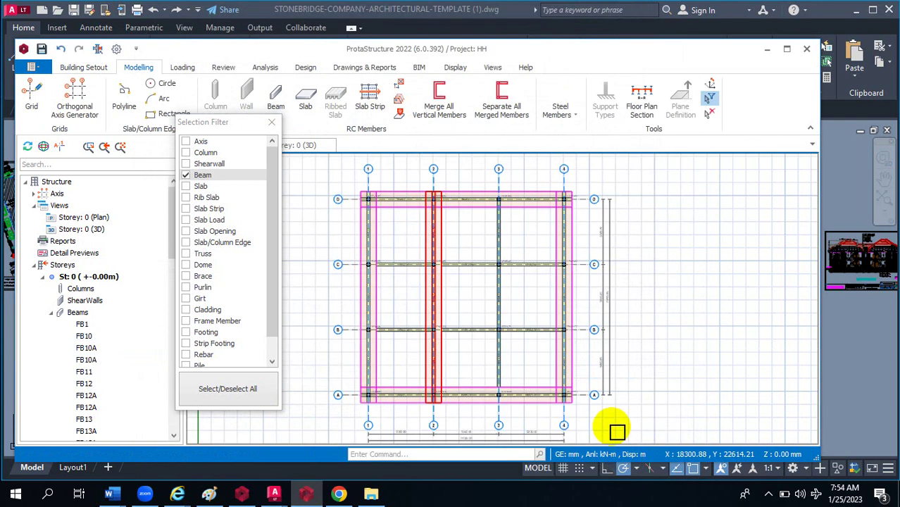
left_click(501, 296)
scroll(533, 303, "down", 1)
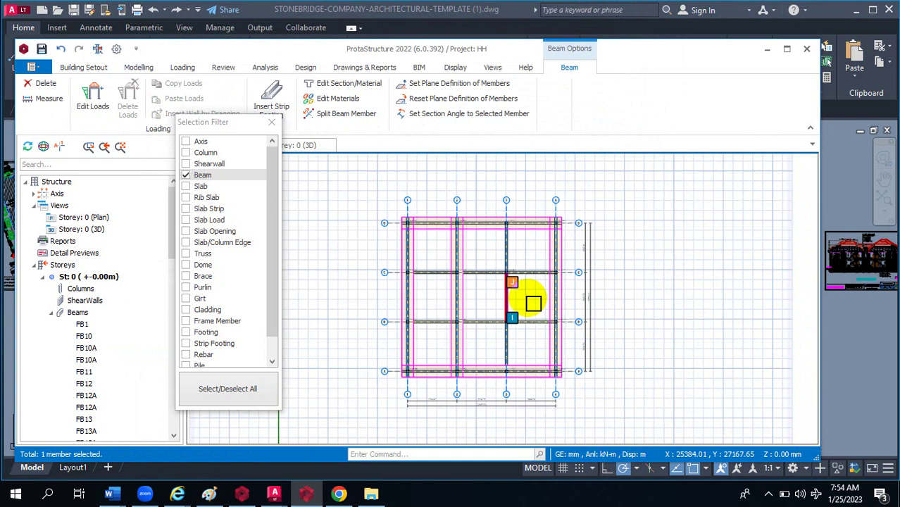
scroll(521, 296, "up", 1)
key("Escape")
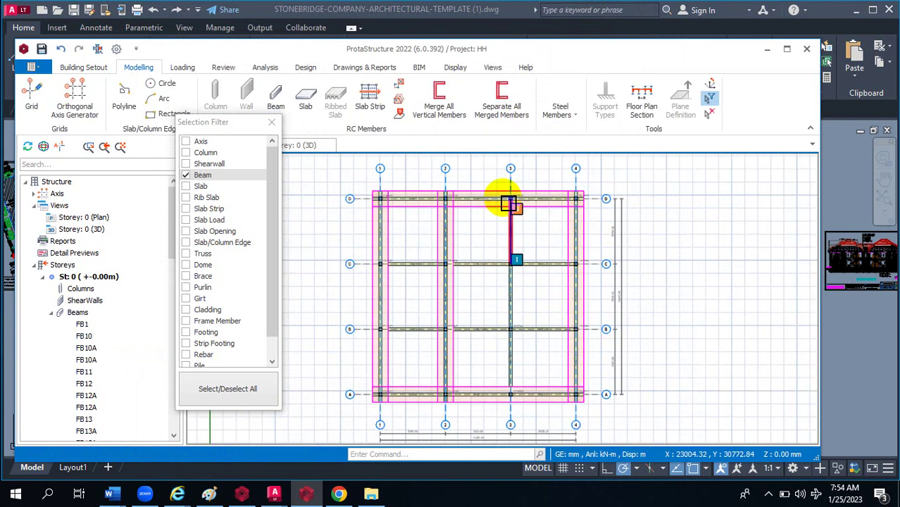
left_click_drag(498, 177, 525, 416)
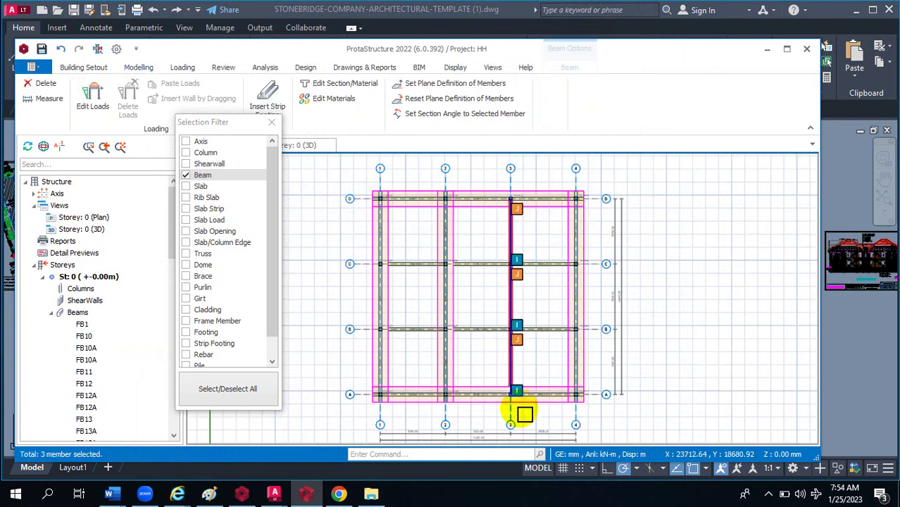
Add a design-envelope strip footing under them: 600 mm cantilevers, 1200 wide, 500 deep
right_click(525, 350)
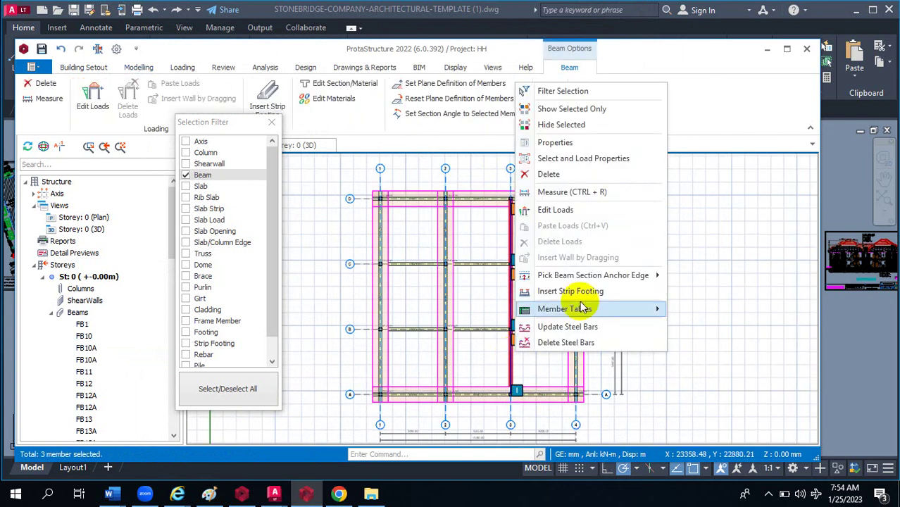
left_click(580, 292)
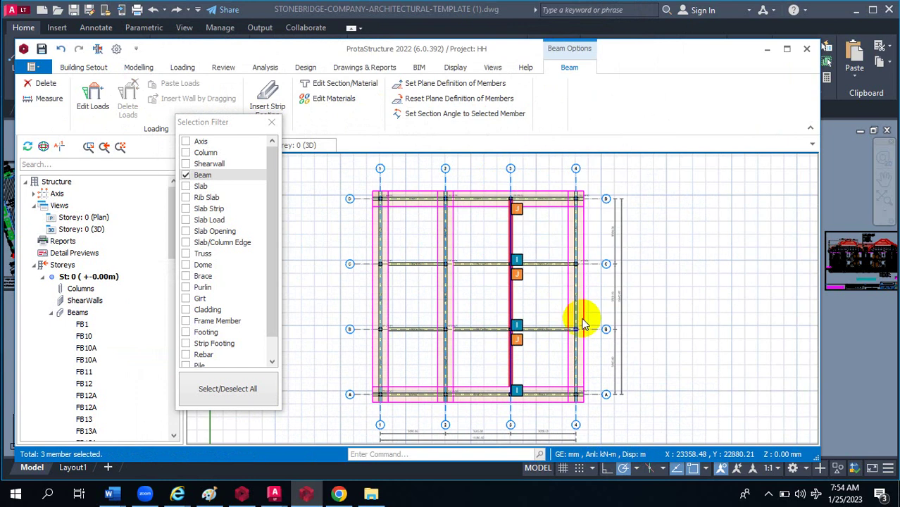
left_click(302, 71)
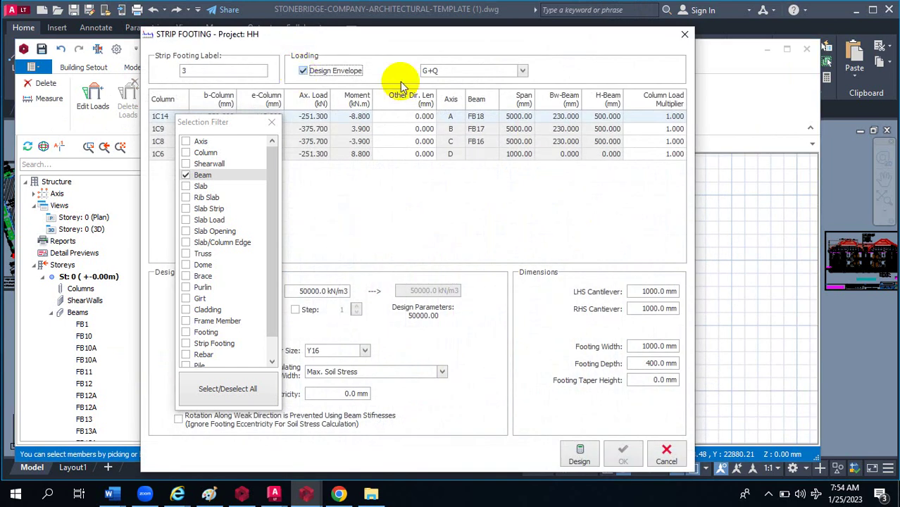
left_click(660, 294)
left_click(649, 291)
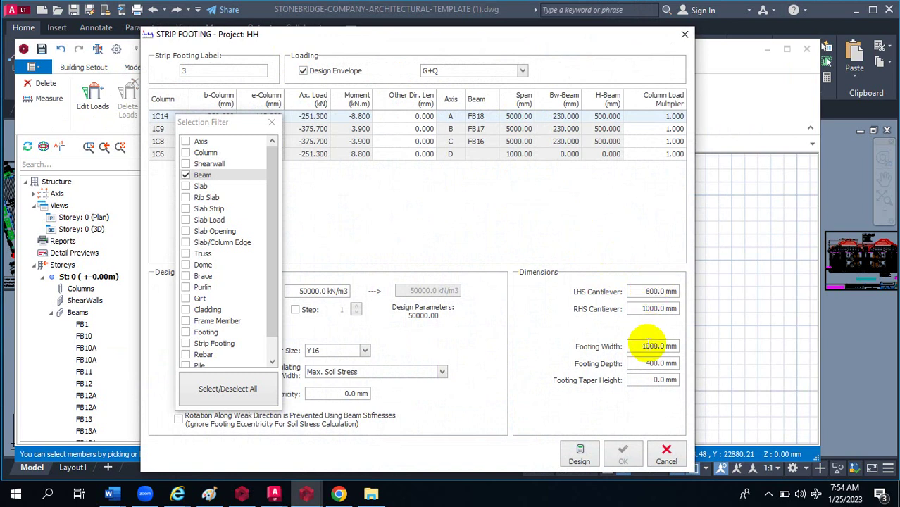
left_click(651, 308)
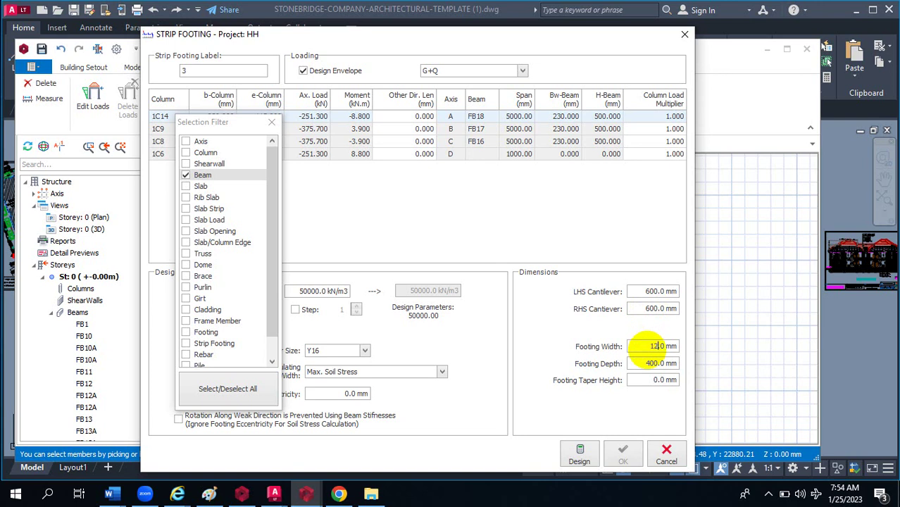
type("00")
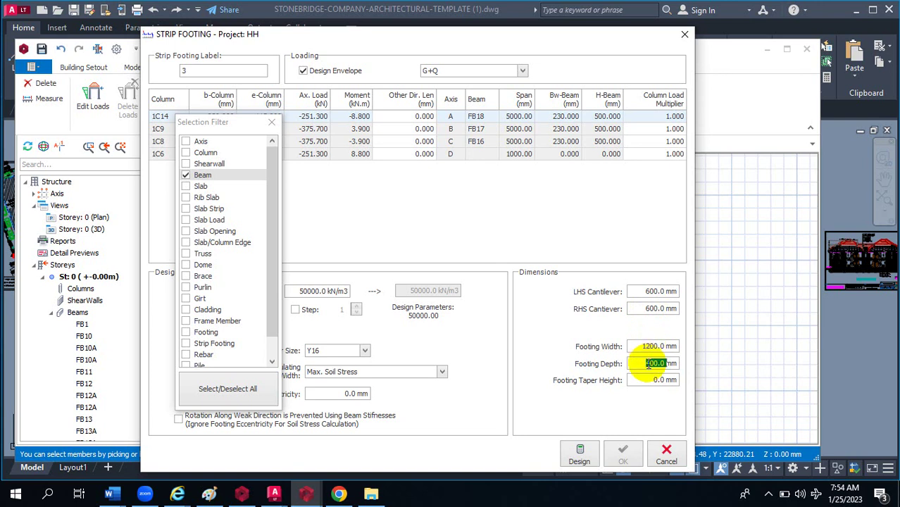
type("00")
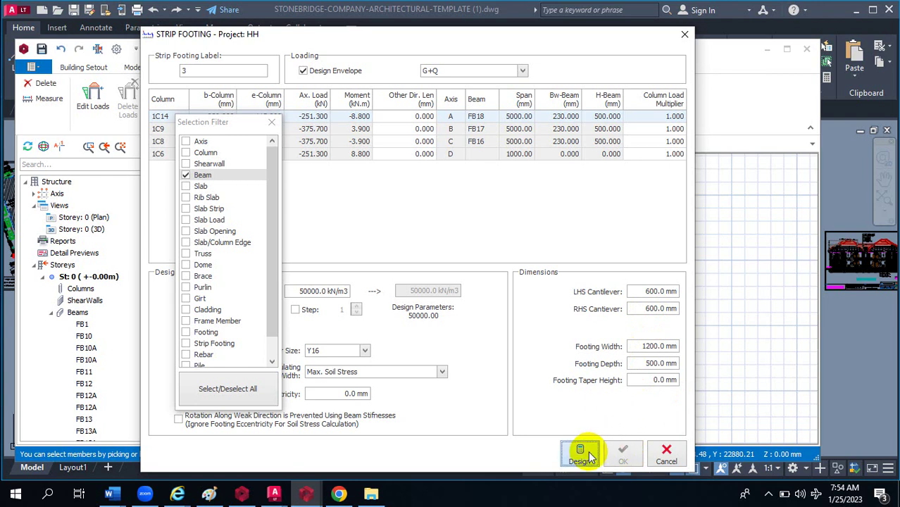
left_click(617, 452)
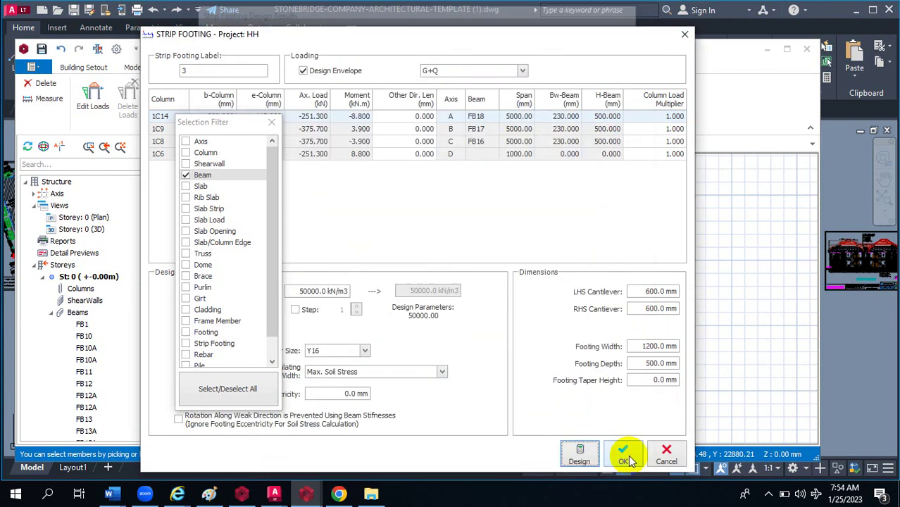
left_click(624, 454)
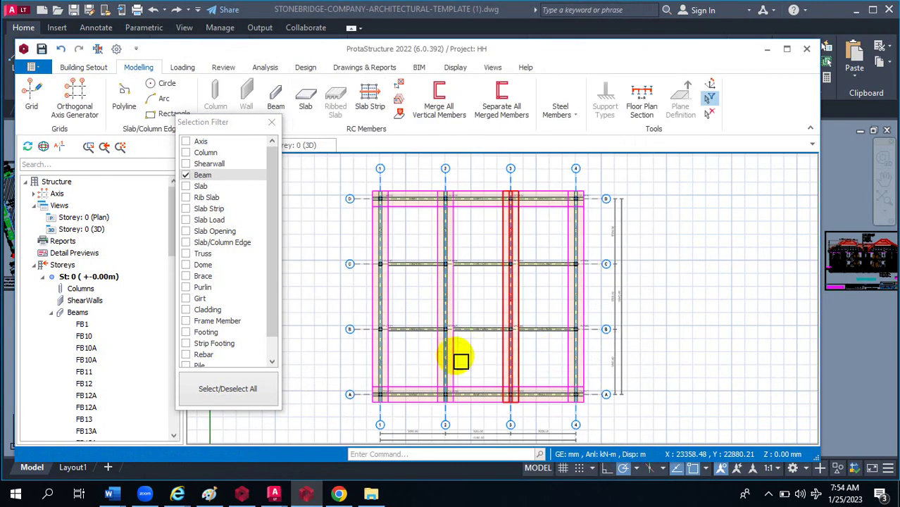
Orbit the Storey: 0 (3D) view to inspect the footings, then Select/Deselect All object types
left_click(299, 146)
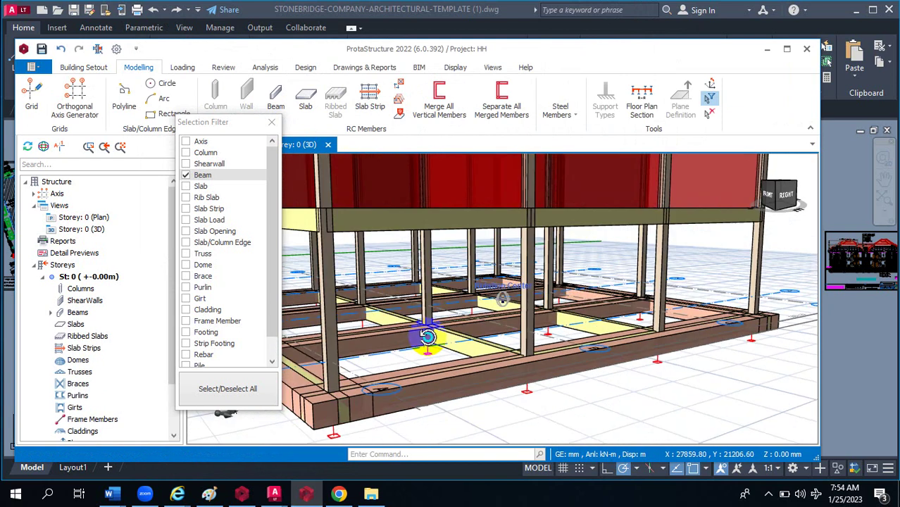
mouse_move(428, 337)
middle_mouse_down()
mouse_move(466, 328)
mouse_move(514, 343)
mouse_move(493, 337)
mouse_move(467, 348)
mouse_move(581, 340)
mouse_move(459, 368)
mouse_move(410, 342)
mouse_move(520, 308)
mouse_move(413, 337)
mouse_move(565, 330)
mouse_move(572, 323)
mouse_move(544, 323)
mouse_move(589, 308)
mouse_move(471, 345)
mouse_move(568, 346)
middle_mouse_up()
scroll(467, 348, "down", 5)
scroll(493, 352, "up", 6)
mouse_move(631, 327)
middle_mouse_down()
mouse_move(568, 355)
mouse_move(502, 367)
mouse_move(478, 337)
mouse_move(502, 316)
mouse_move(478, 332)
mouse_move(554, 362)
mouse_move(594, 350)
mouse_move(618, 355)
middle_mouse_up()
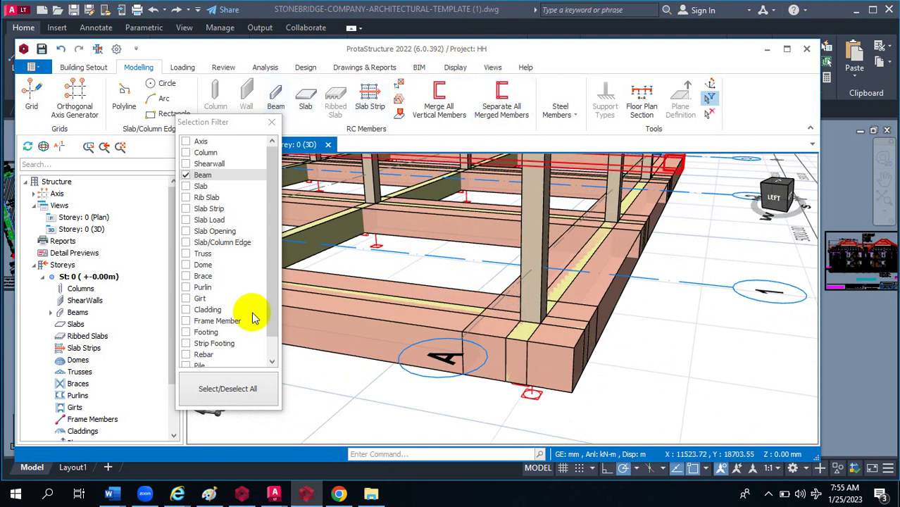
left_click(232, 393)
left_click(233, 393)
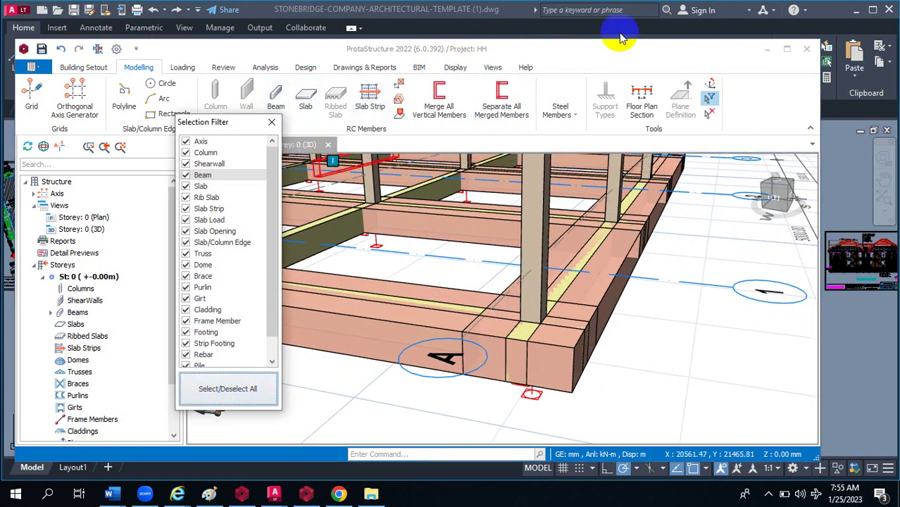
Close the Selection Filter and open the Layers dialog from the Display tab
left_click(709, 97)
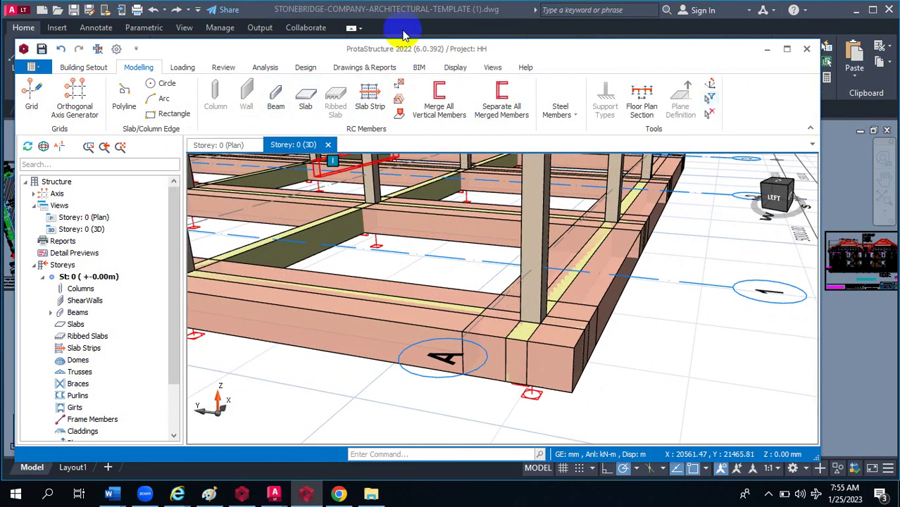
left_click(492, 67)
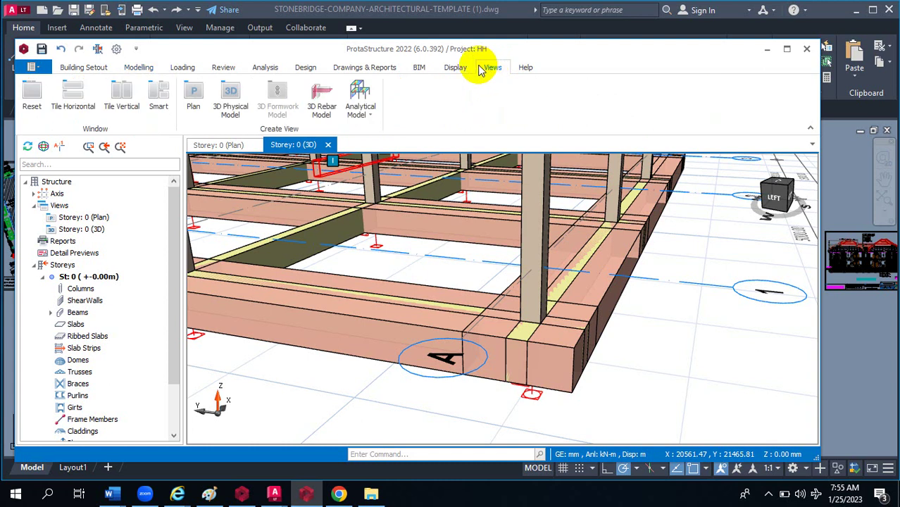
left_click(455, 68)
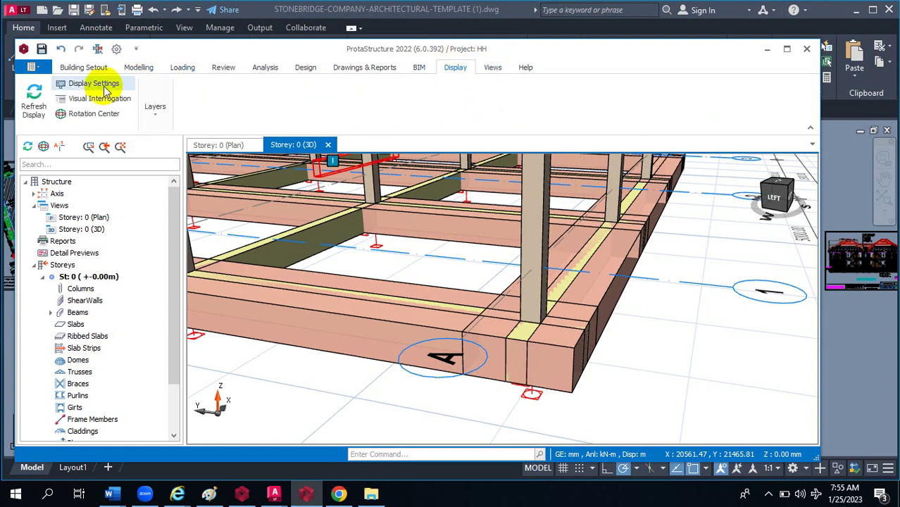
left_click(155, 110)
left_click(137, 154)
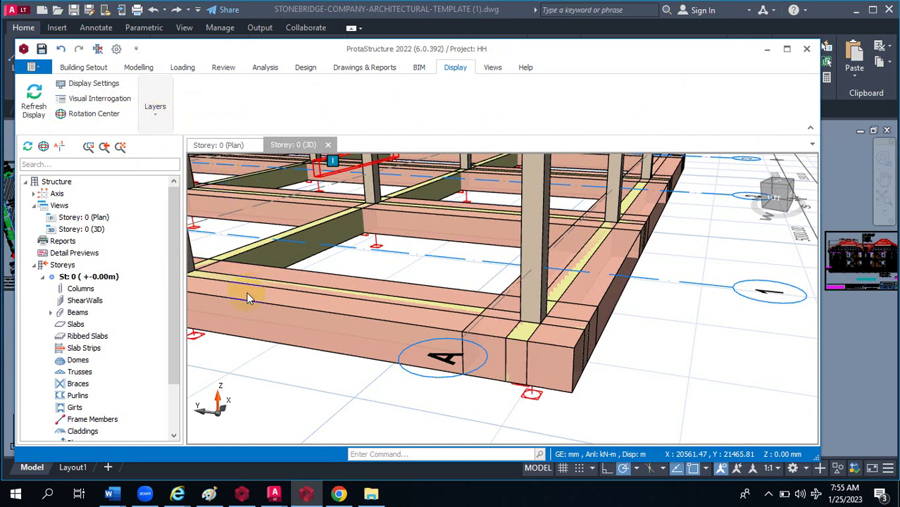
Set the Foundation Footing Hatch layer opacity to full and apply
scroll(169, 328, "down", 4)
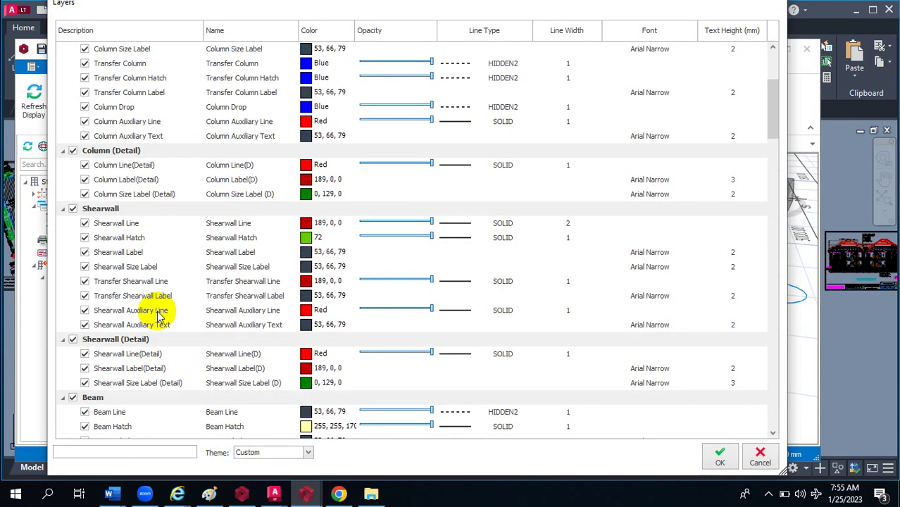
scroll(148, 334, "down", 20)
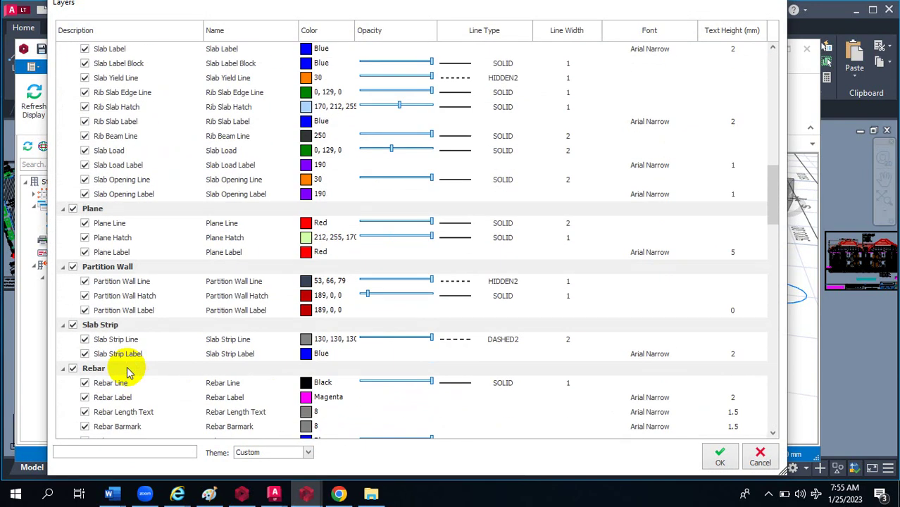
scroll(127, 371, "down", 6)
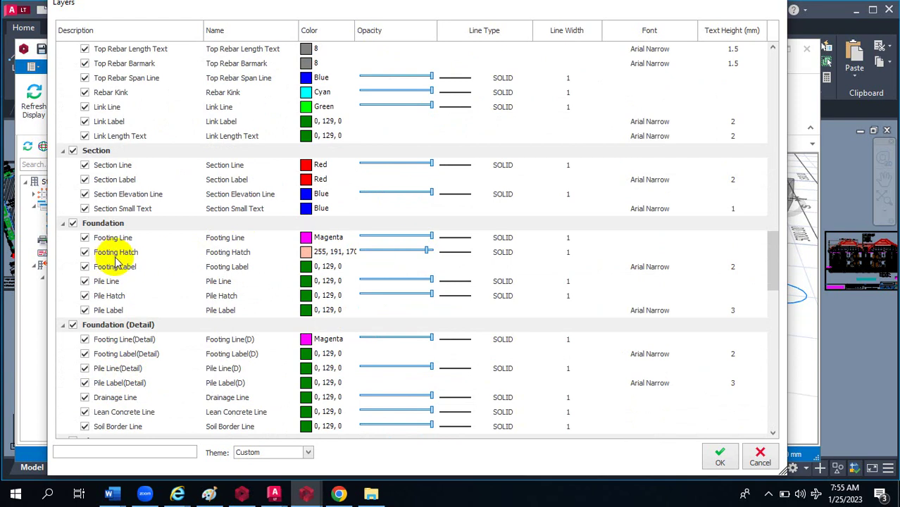
left_click(433, 254)
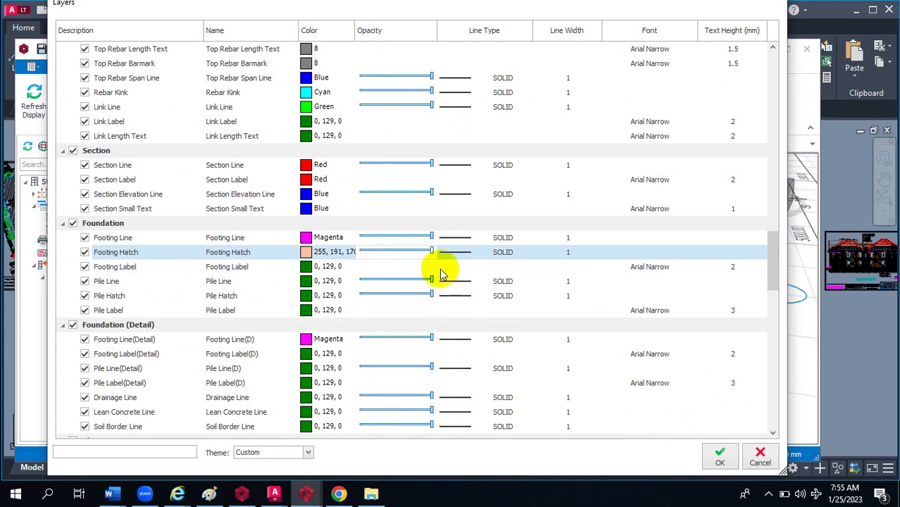
left_click(721, 456)
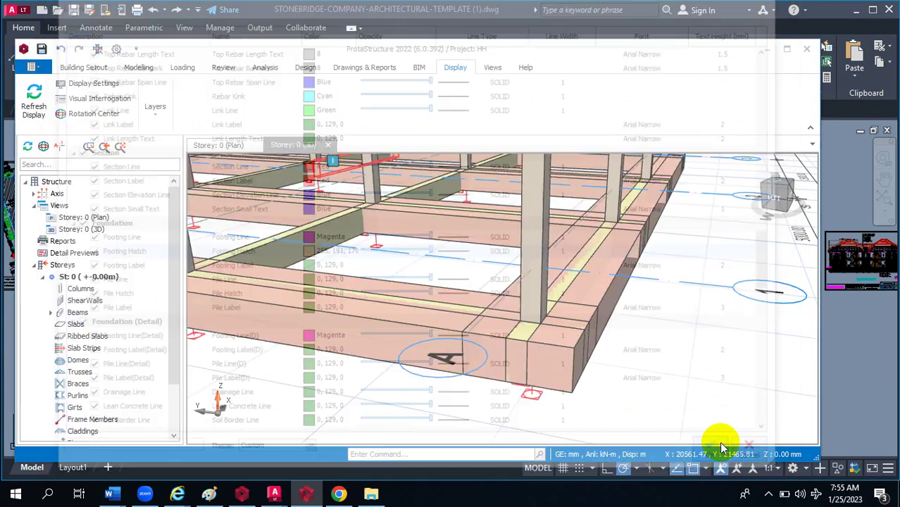
scroll(589, 305, "down", 5)
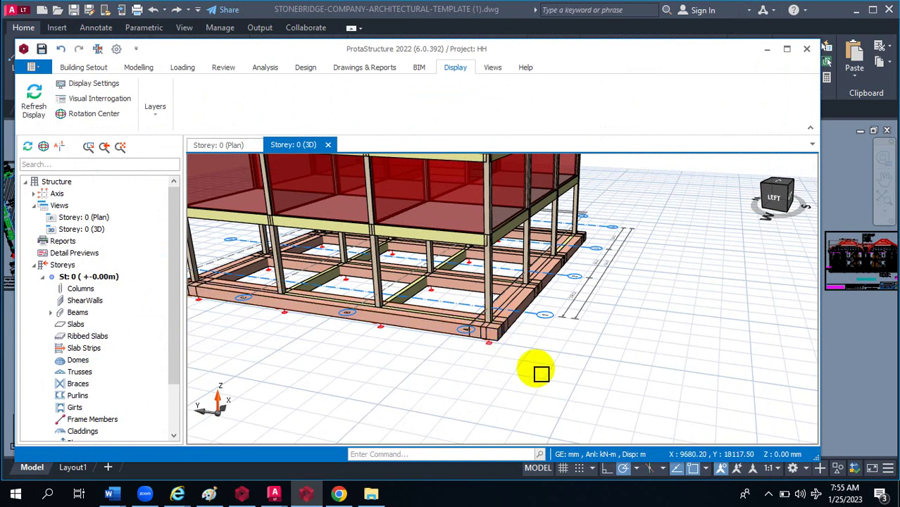
scroll(521, 363, "up", 3)
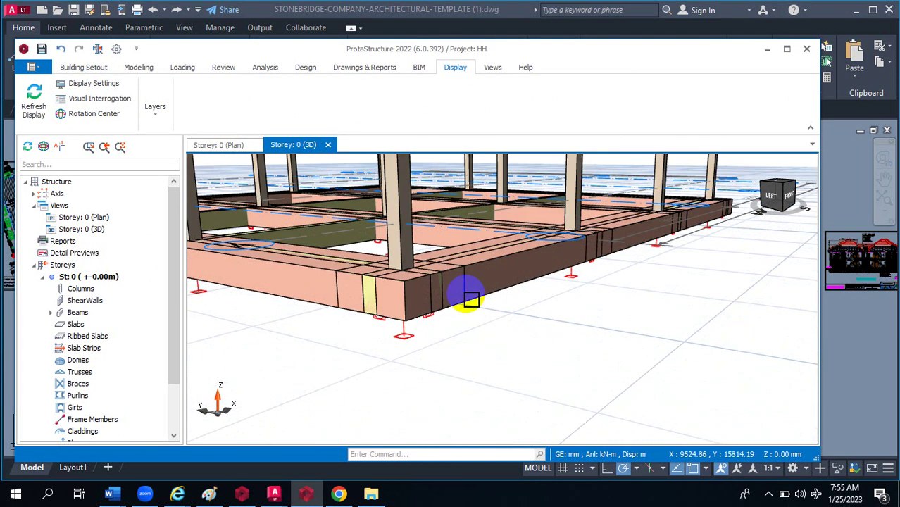
scroll(445, 281, "down", 2)
right_click_drag(572, 292, 355, 246)
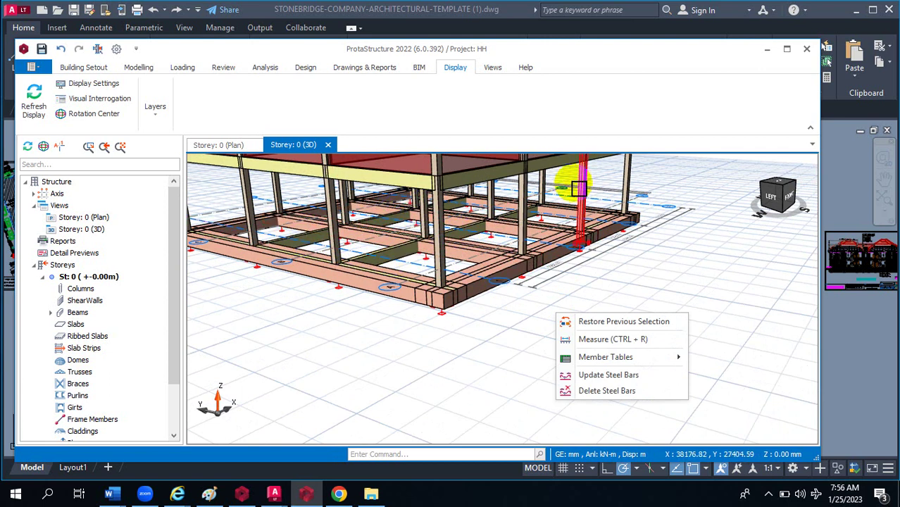
left_click(295, 320)
scroll(373, 243, "up", 3)
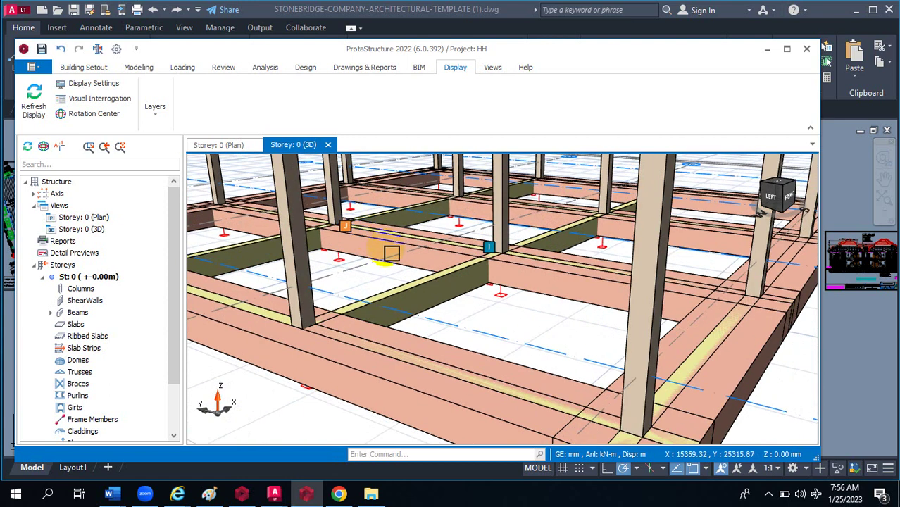
scroll(493, 288, "down", 5)
scroll(394, 253, "up", 5)
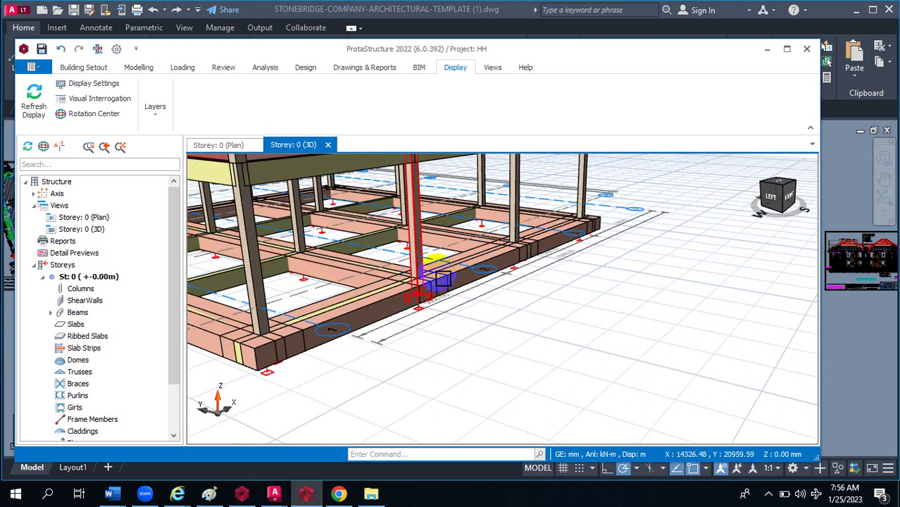
scroll(412, 302, "down", 3)
scroll(435, 328, "up", 3)
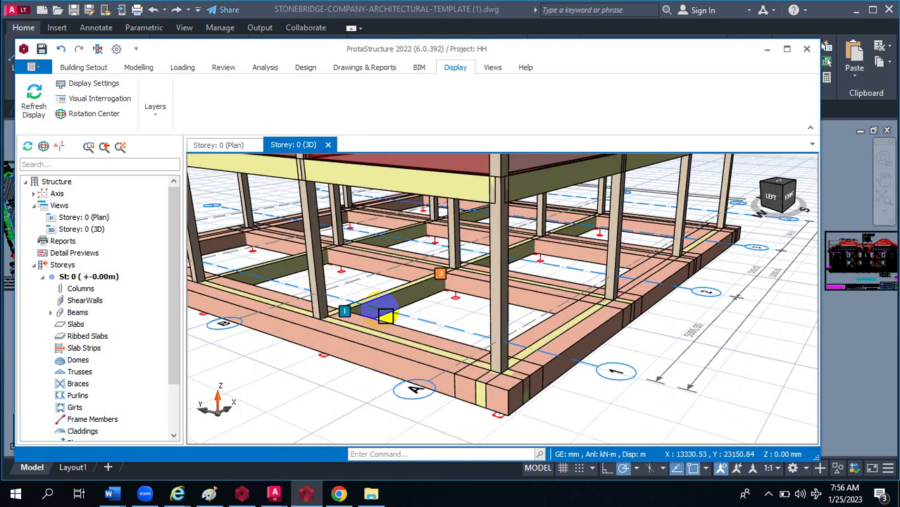
scroll(411, 340, "down", 2)
scroll(413, 329, "up", 2)
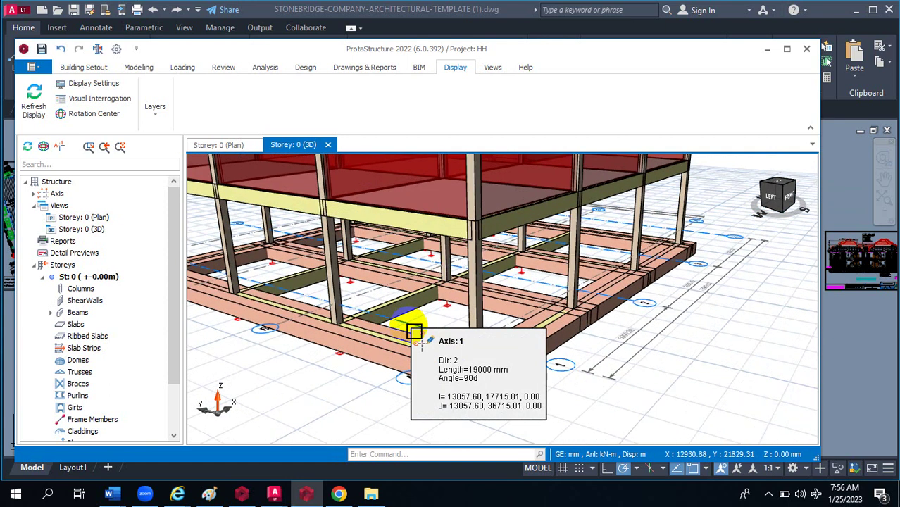
mouse_move(633, 321)
middle_mouse_down()
mouse_move(605, 375)
mouse_move(582, 311)
mouse_move(533, 301)
mouse_move(516, 310)
middle_mouse_up()
scroll(367, 341, "down", 4)
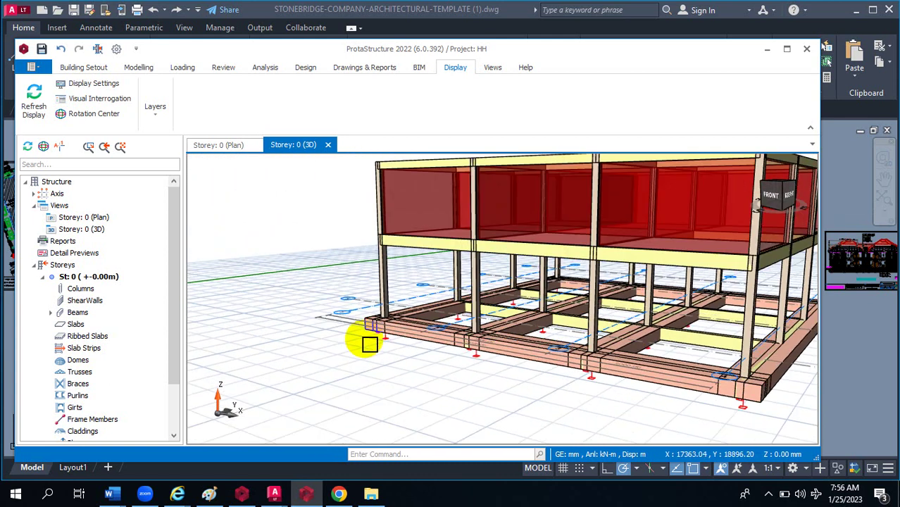
scroll(646, 345, "up", 4)
scroll(644, 343, "up", 2)
scroll(521, 313, "down", 2)
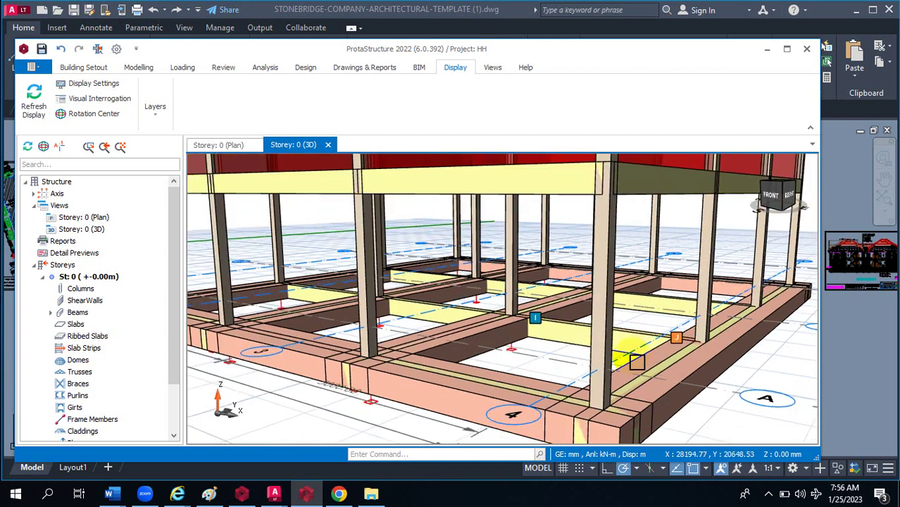
scroll(417, 318, "up", 1)
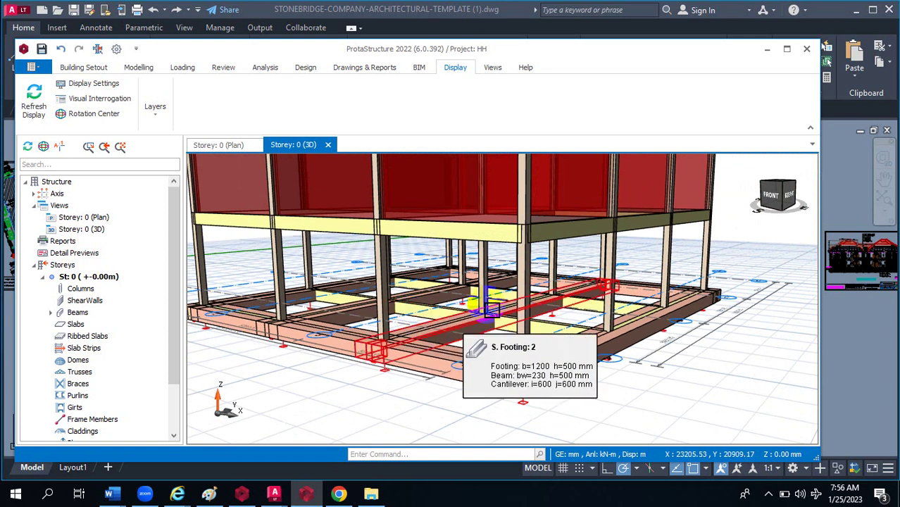
left_click(415, 68)
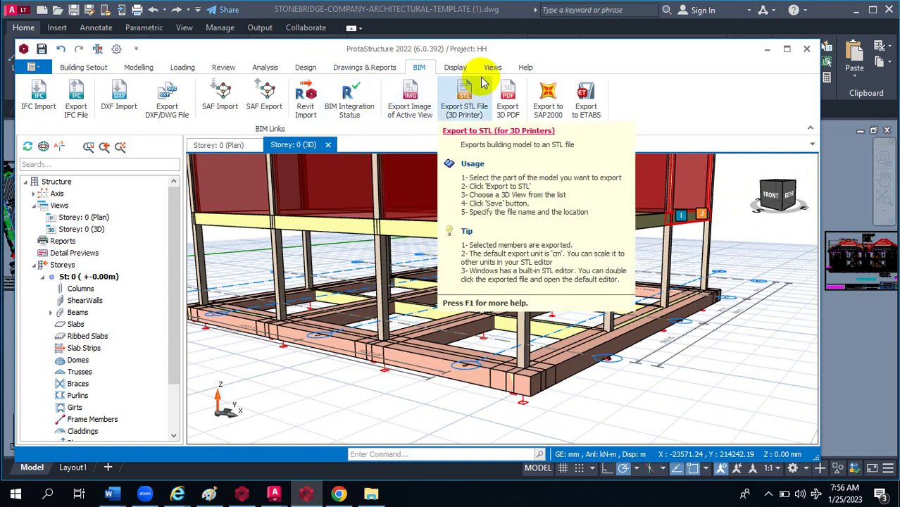
Open Export Image of Active View from the BIM tab for the Storey: 0 (3D) view
left_click(418, 101)
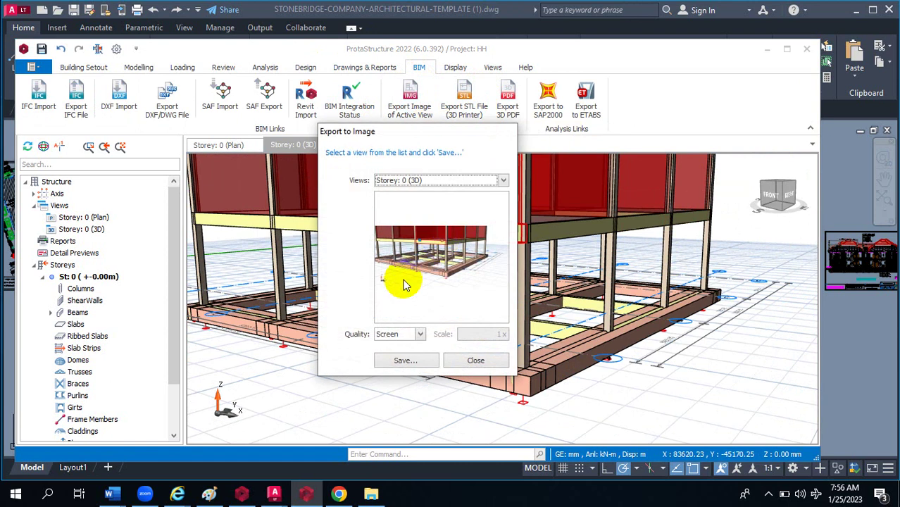